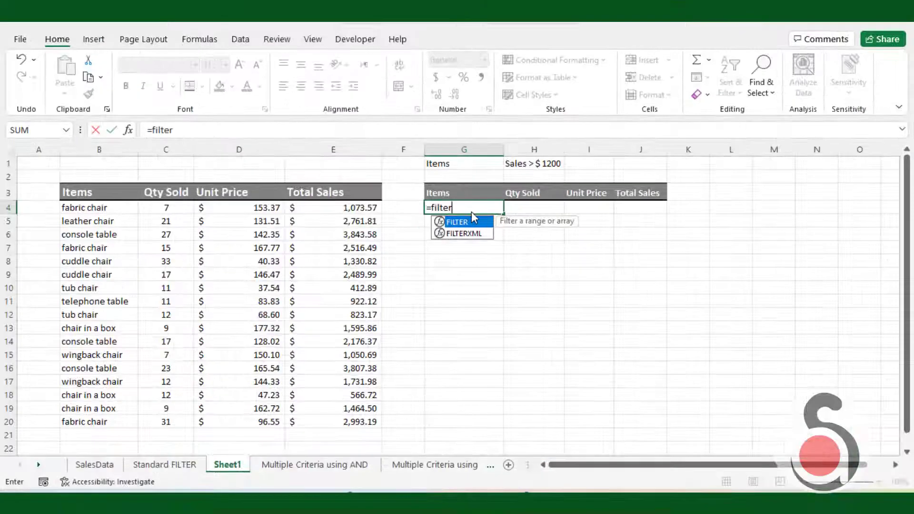
- Enter =FILTER(B4:E20,E4:E20>1200,"No Records") in G4 to list rows with Total Sales above 1200
key("Tab")
left_click_drag(86, 207, 336, 420)
type(",")
left_click_drag(333, 207, 328, 416)
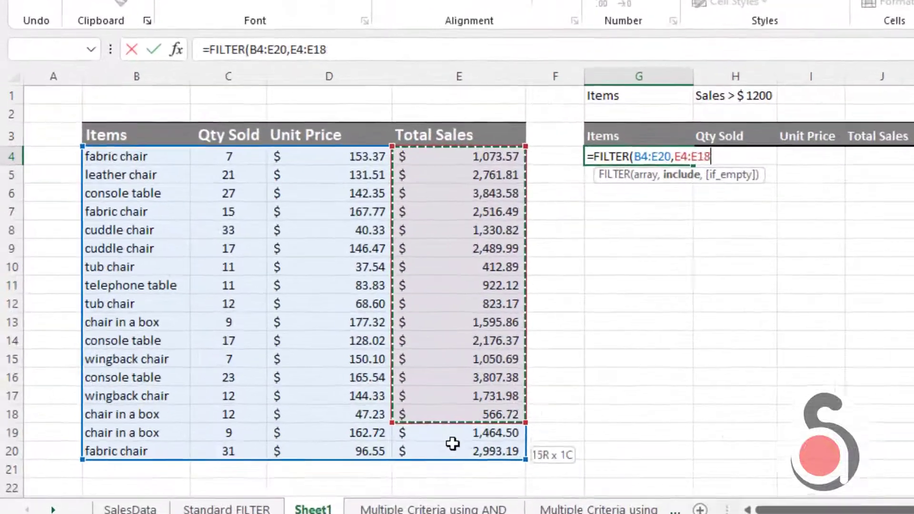
left_click_drag(452, 444, 453, 457)
type(">1200,")
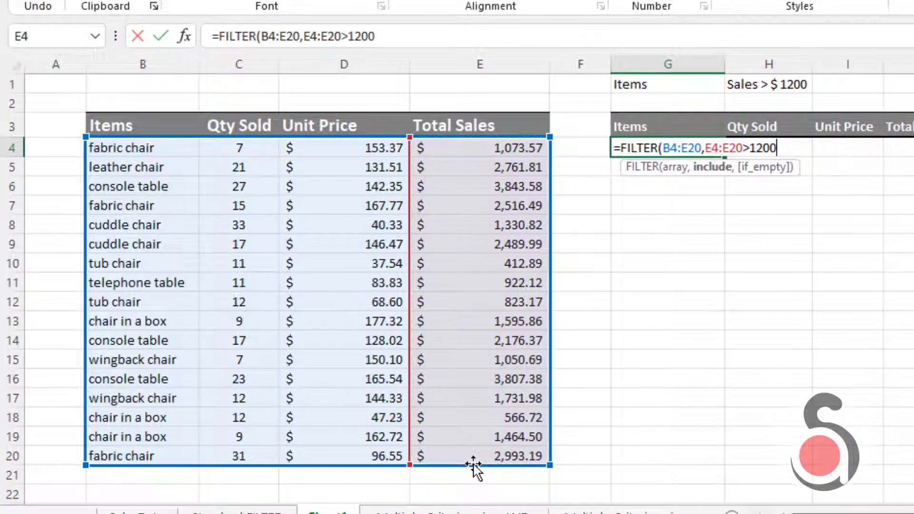
type("\"No Records\")")
key("Return")
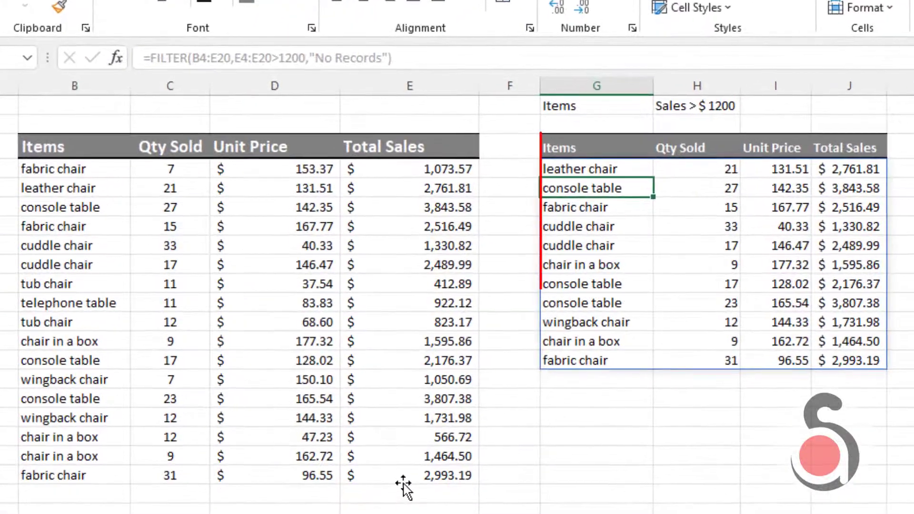
left_click(683, 416)
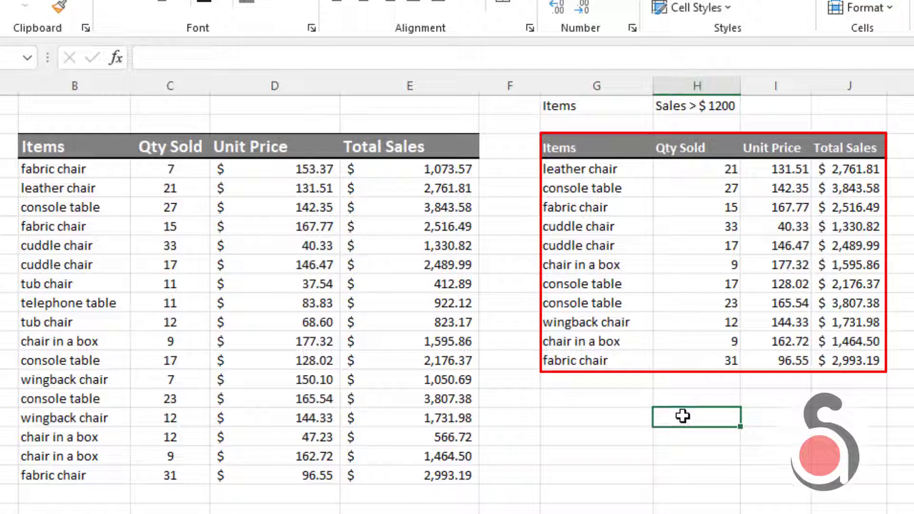
left_click(591, 169)
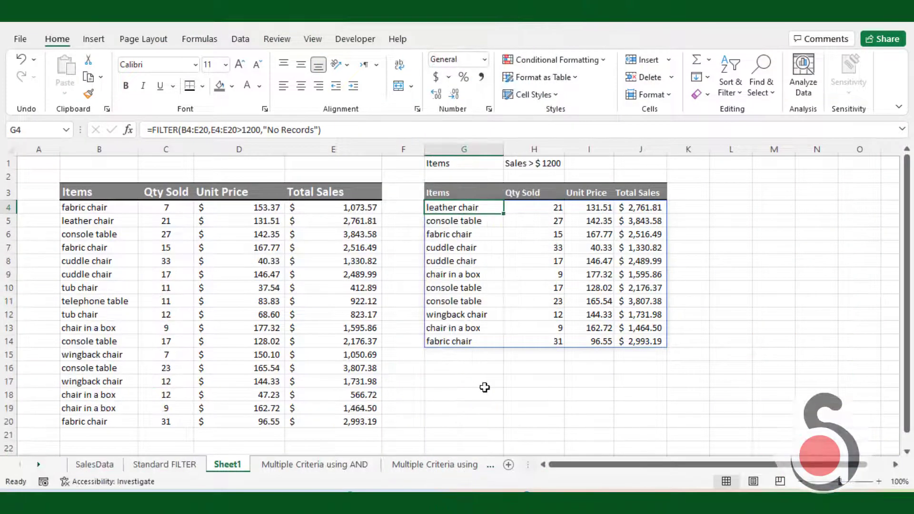
left_click(484, 388)
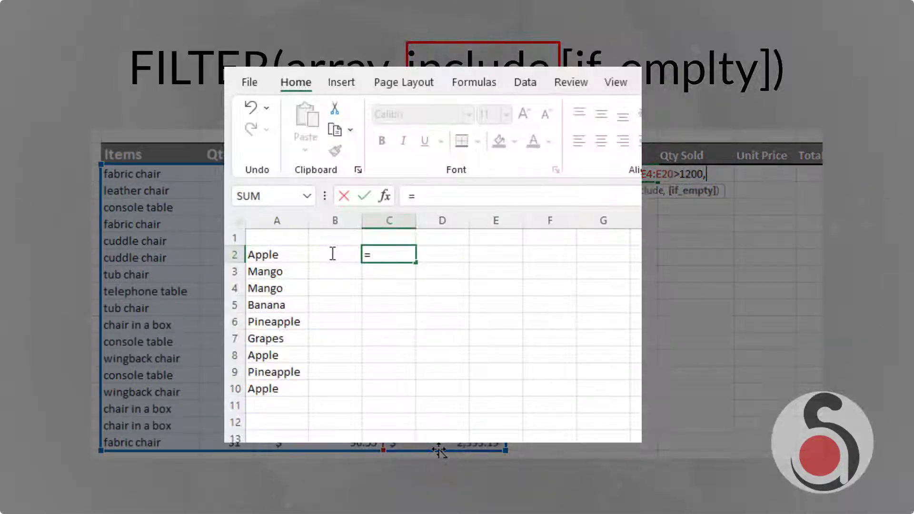
- Enter =A2:A10="Apple" in C2 and review the spilled TRUE/FALSE results down to C10
left_click_drag(290, 253, 286, 390)
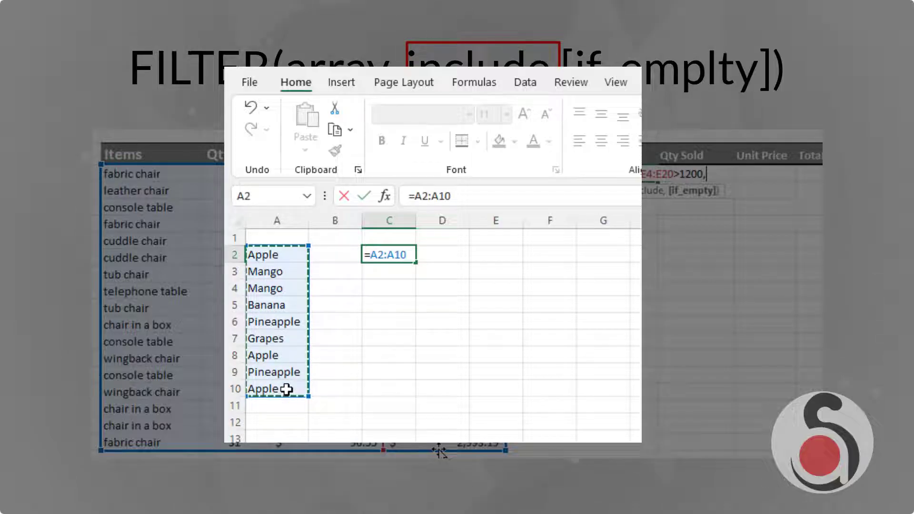
type("=\"Apple\"")
key("Return")
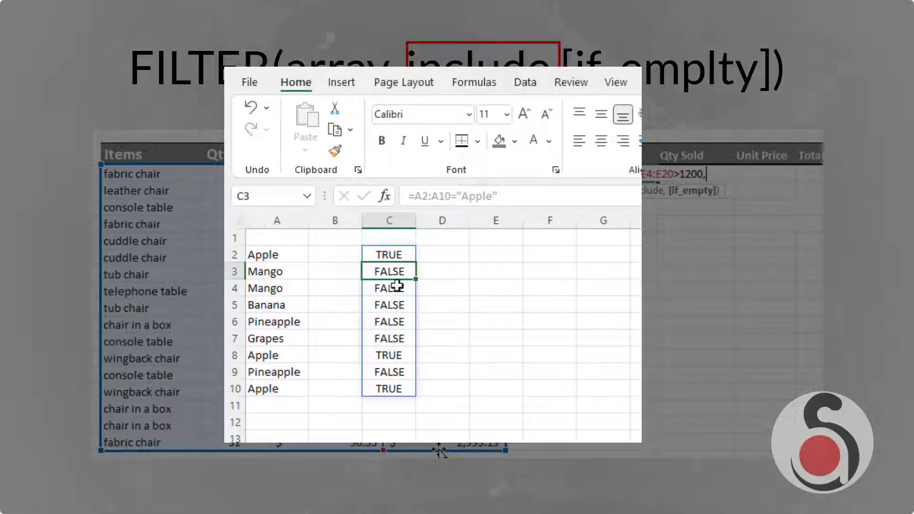
left_click(398, 255)
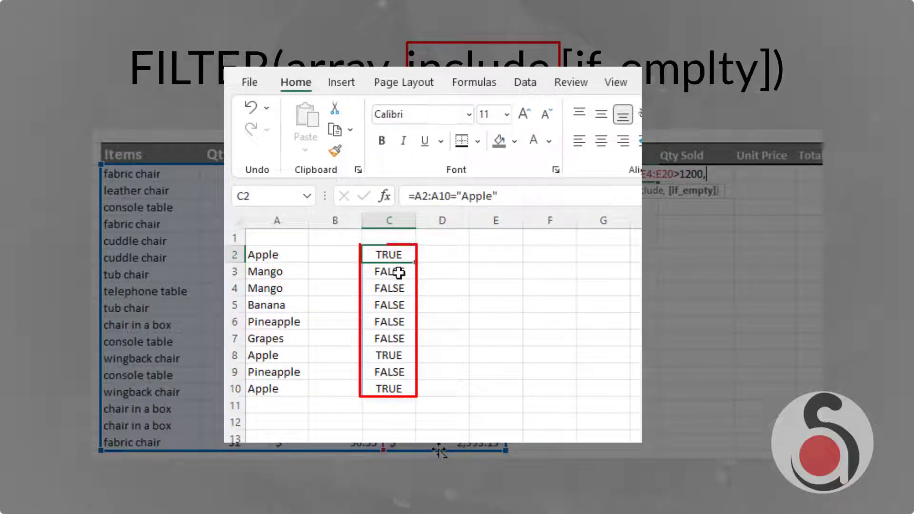
left_click(405, 386)
left_click(461, 393)
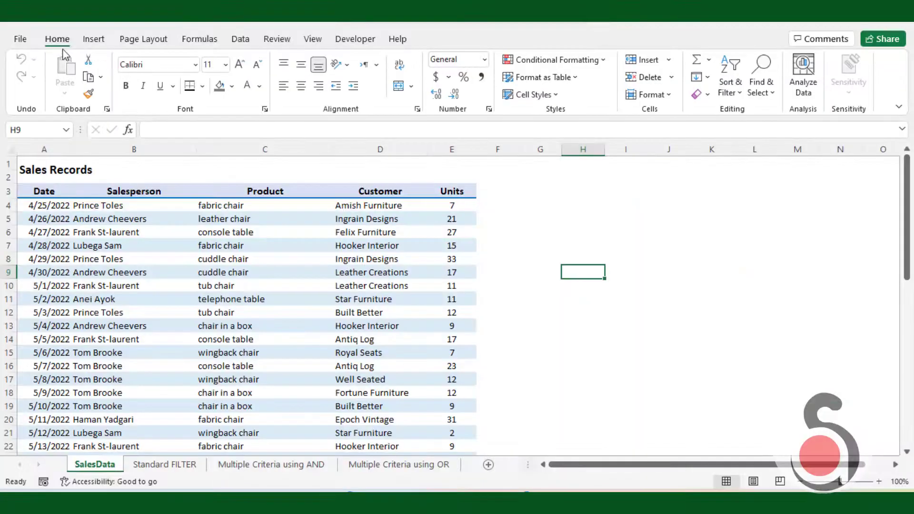
- Load FILTER Add ins.xlam through Options > Add-ins and delete the missing Filter Ad-Ins entry
left_click(26, 39)
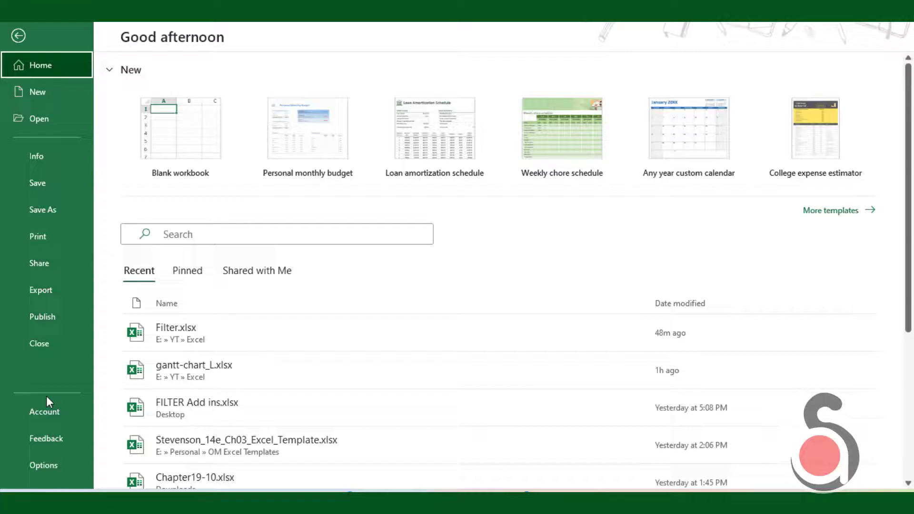
left_click(34, 463)
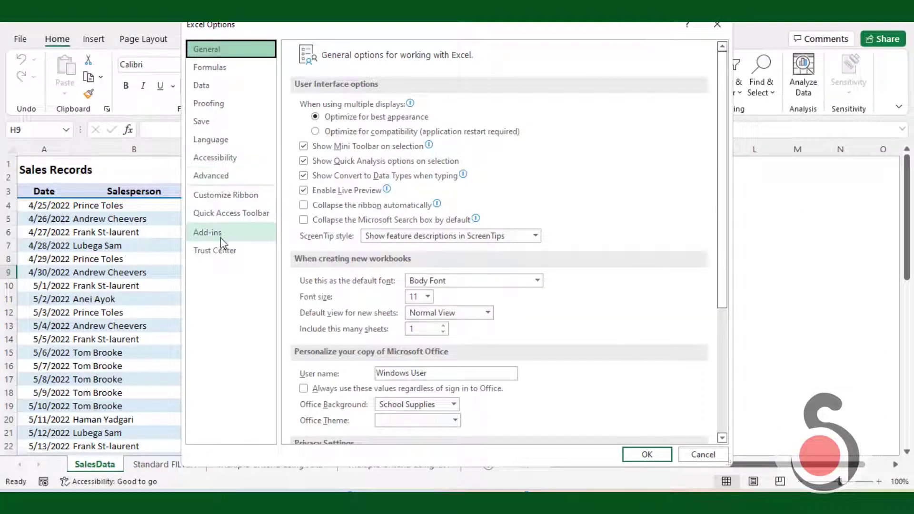
left_click(244, 231)
left_click(465, 428)
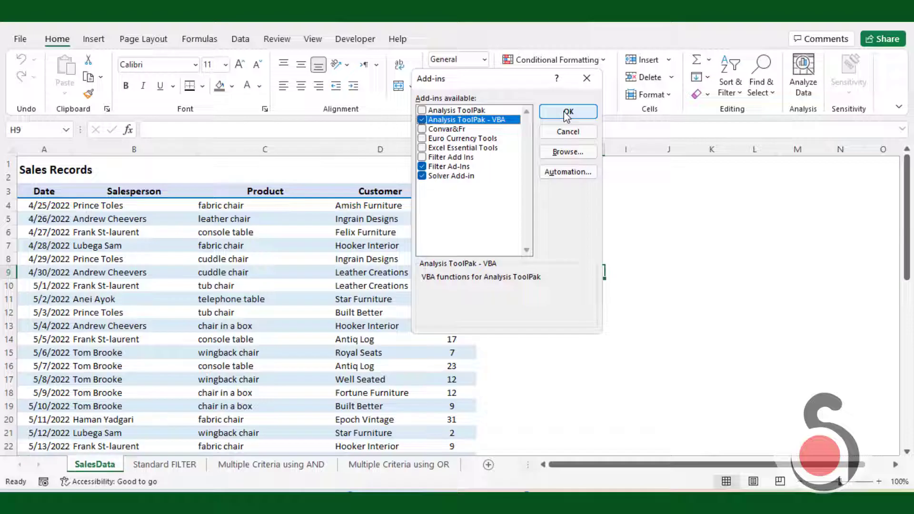
left_click(568, 153)
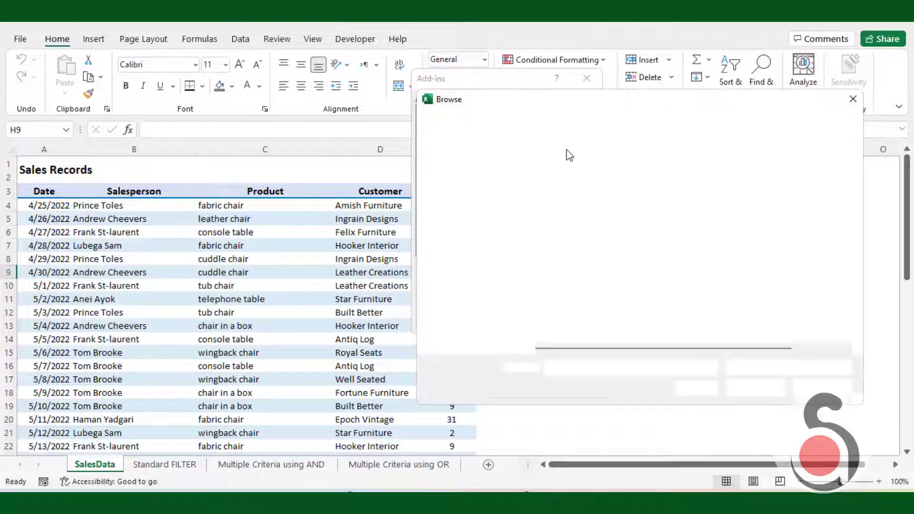
left_click(569, 201)
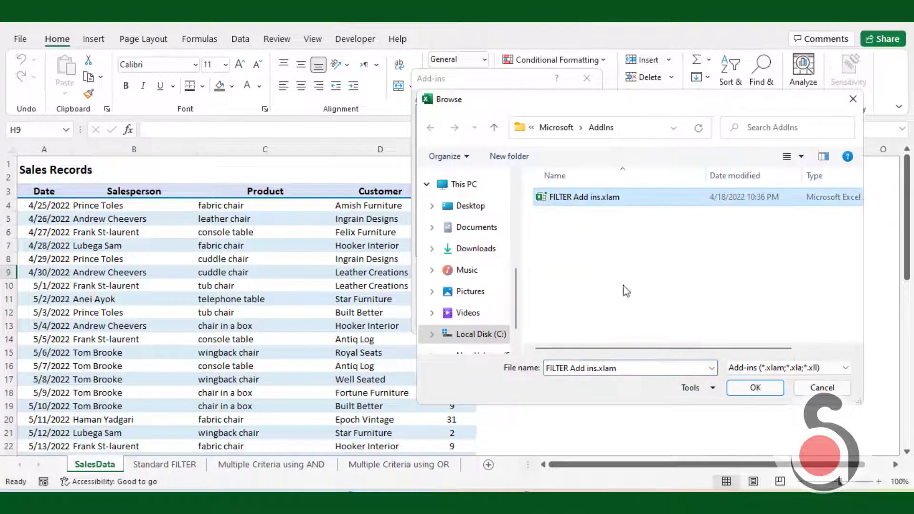
left_click(747, 391)
left_click(449, 283)
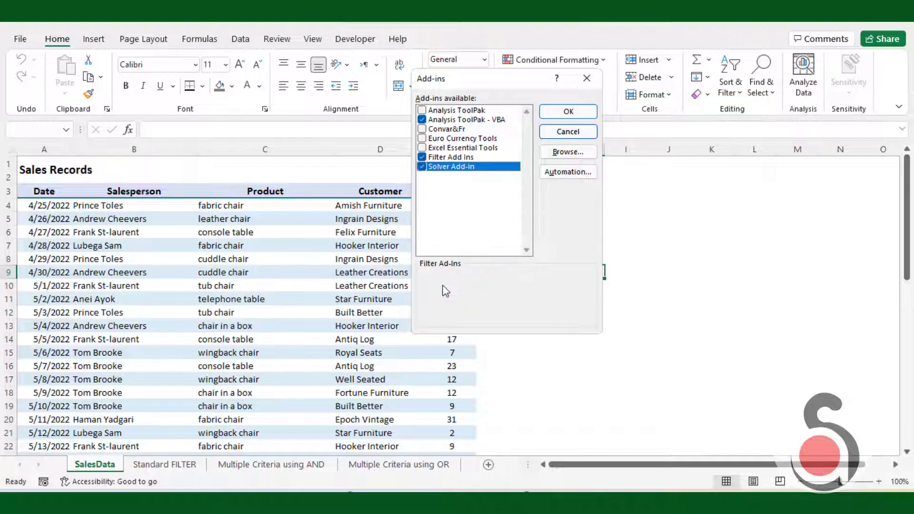
left_click(568, 111)
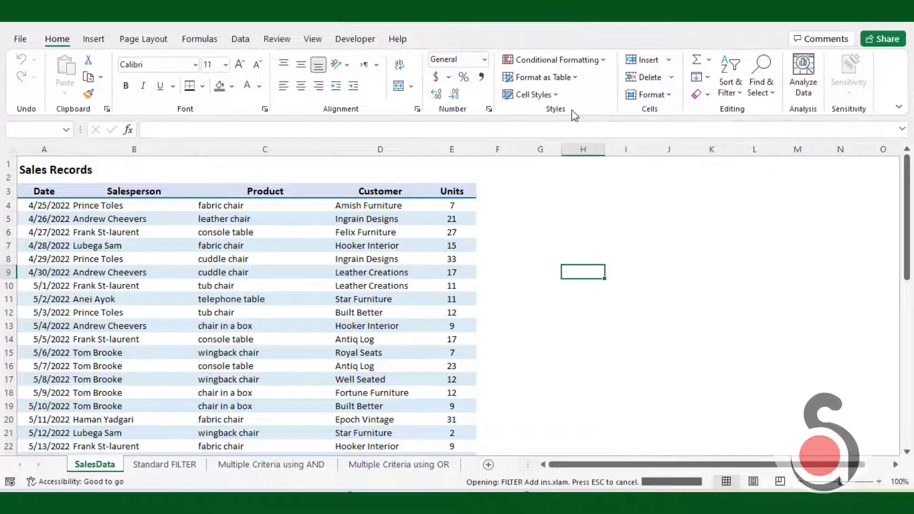
- Type =my in H15 to confirm MyFilter appears in AutoComplete, then cancel the entry
left_click(557, 315)
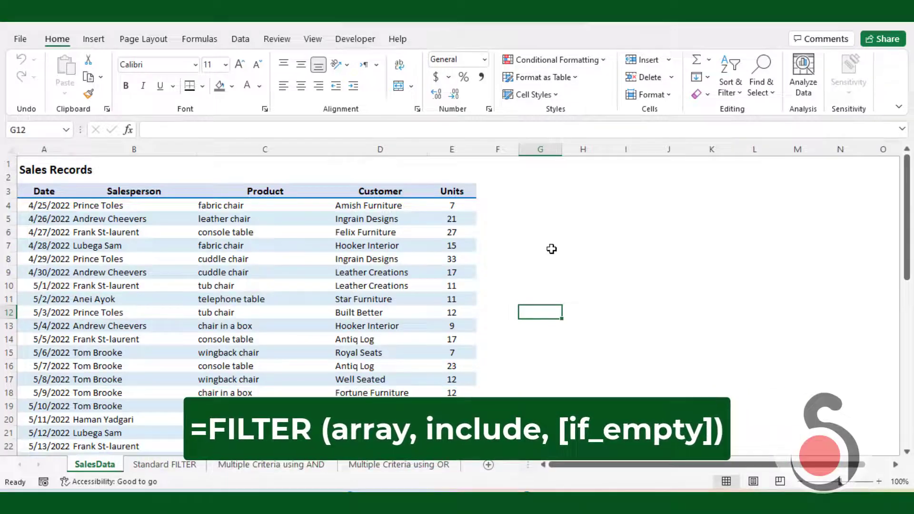
type("=my")
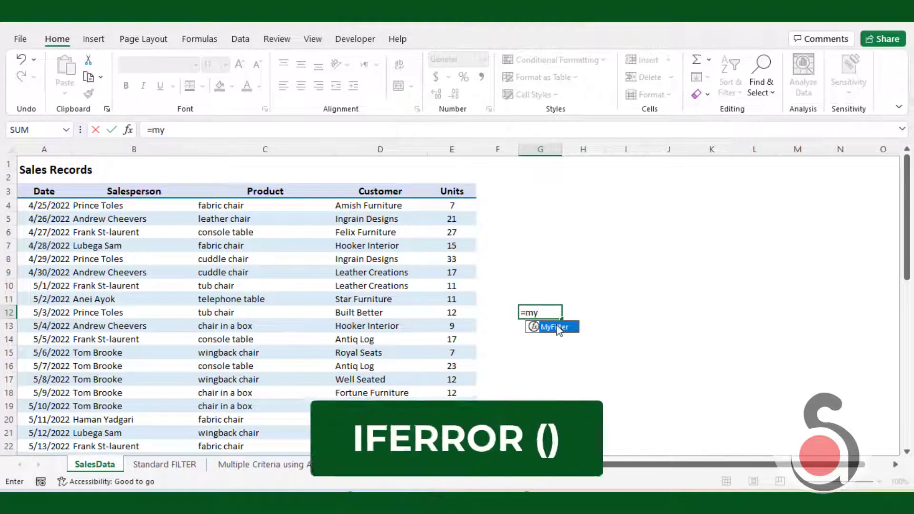
key("Escape")
key("Escape")
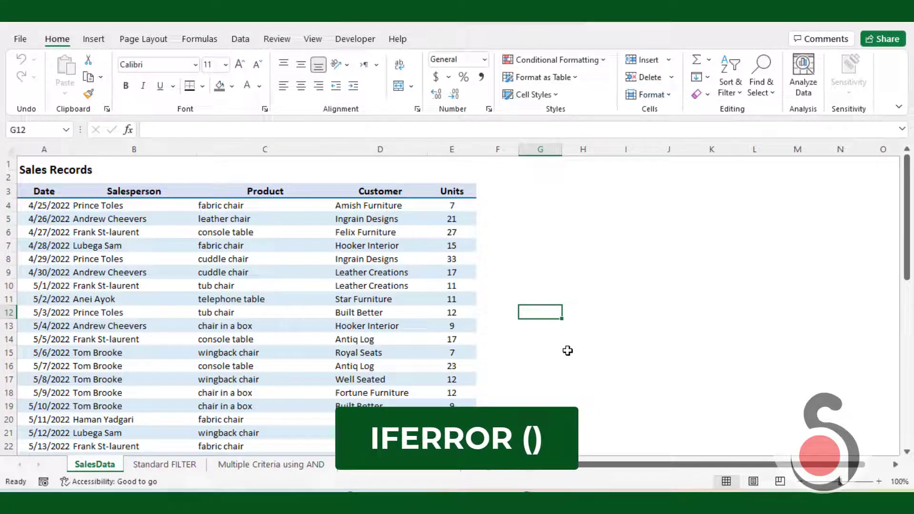
left_click(569, 351)
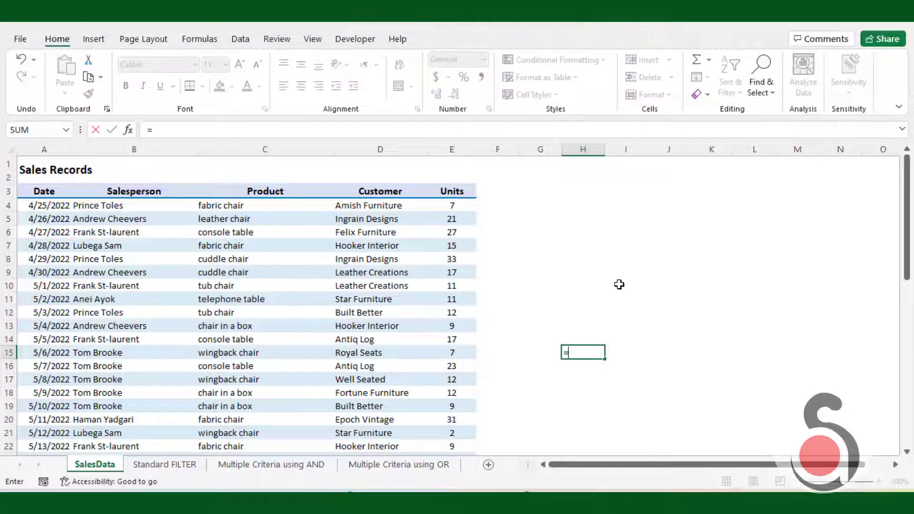
type("=my")
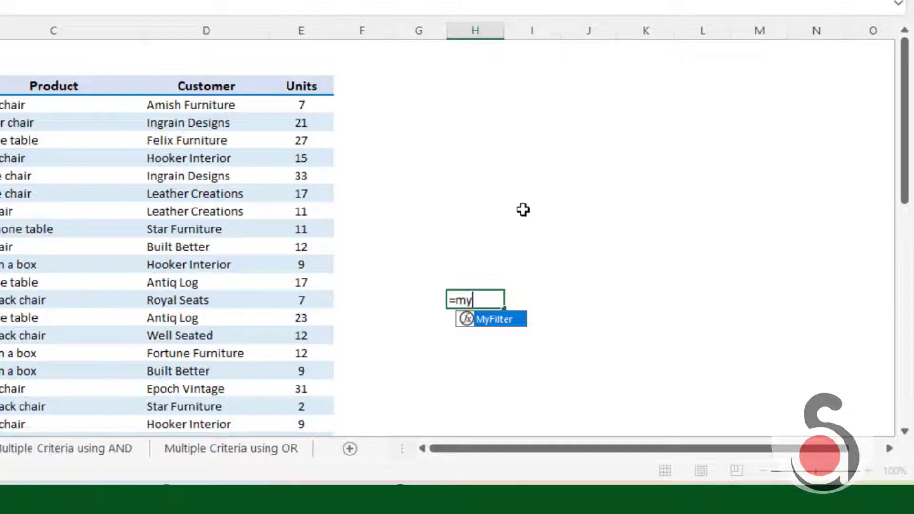
key("Tab")
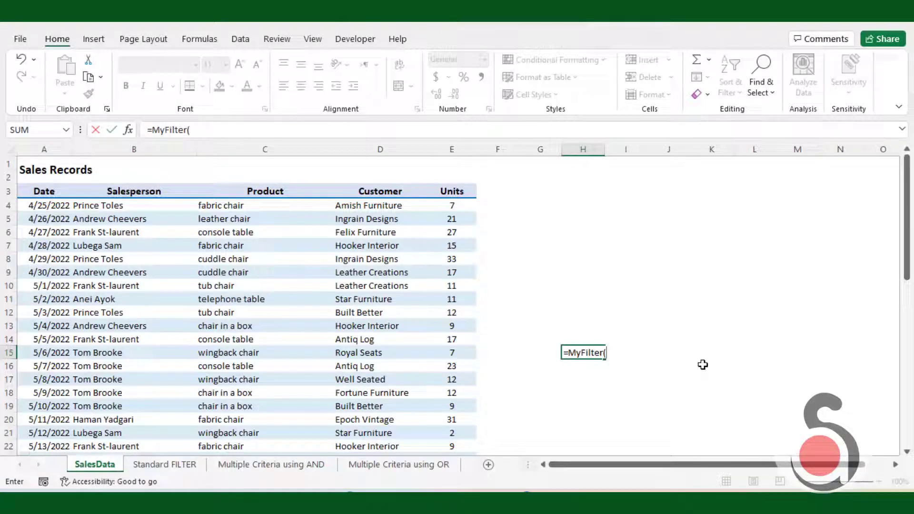
key("Escape")
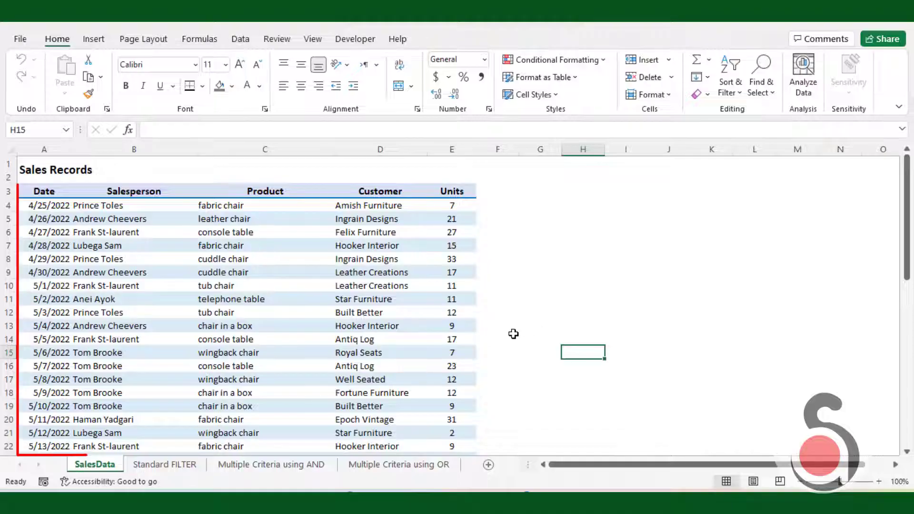
- On the Standard FILTER sheet, view B3's product list and leave cuddle chair selected
scroll(223, 303, "down", 1)
scroll(223, 303, "down", 2)
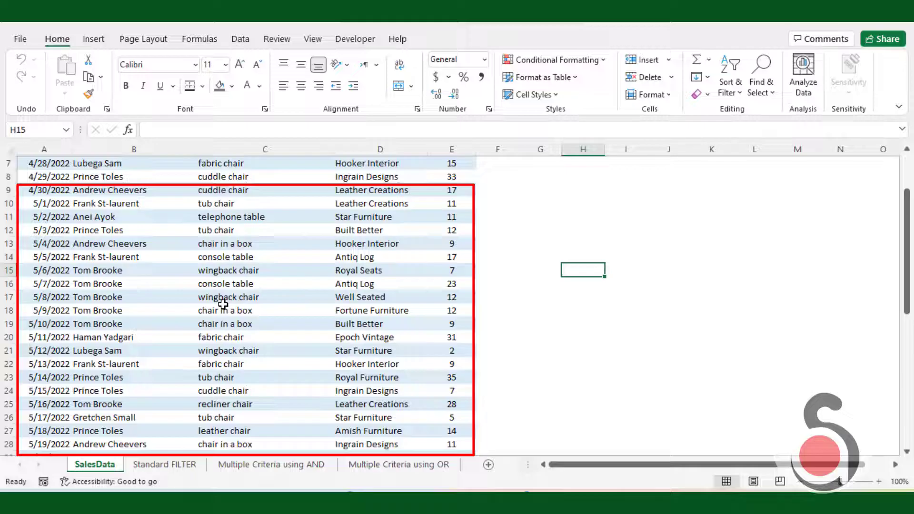
scroll(223, 304, "up", 3)
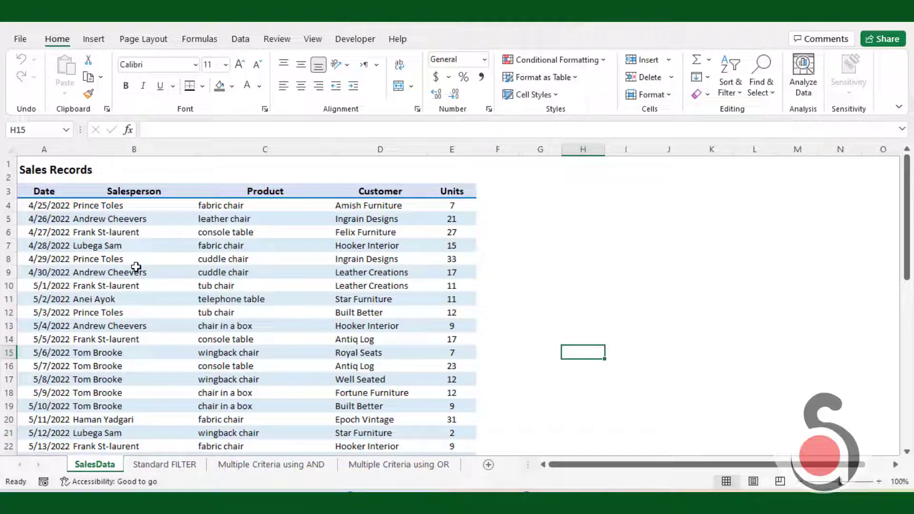
left_click(162, 464)
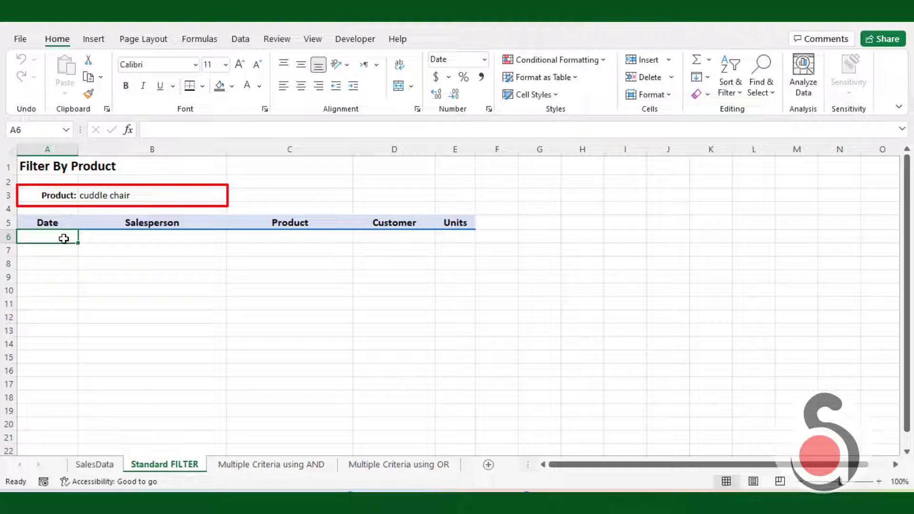
left_click(92, 197)
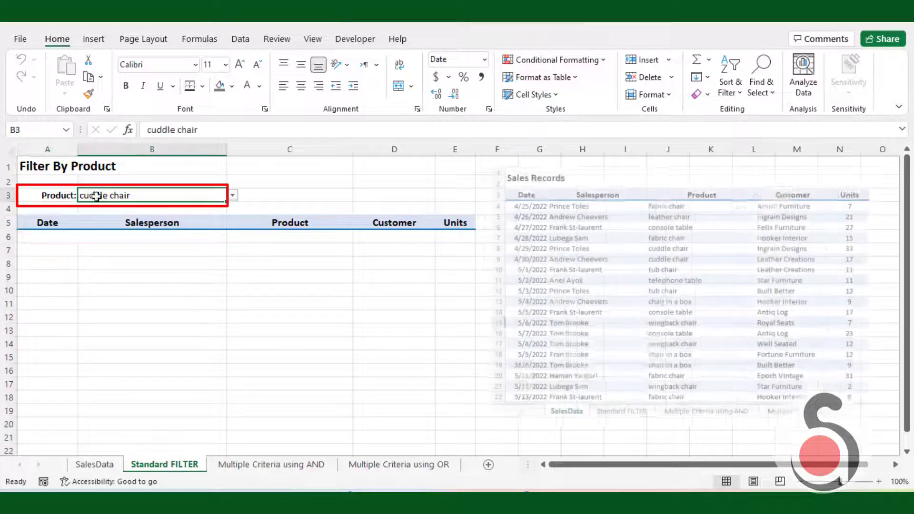
left_click(232, 196)
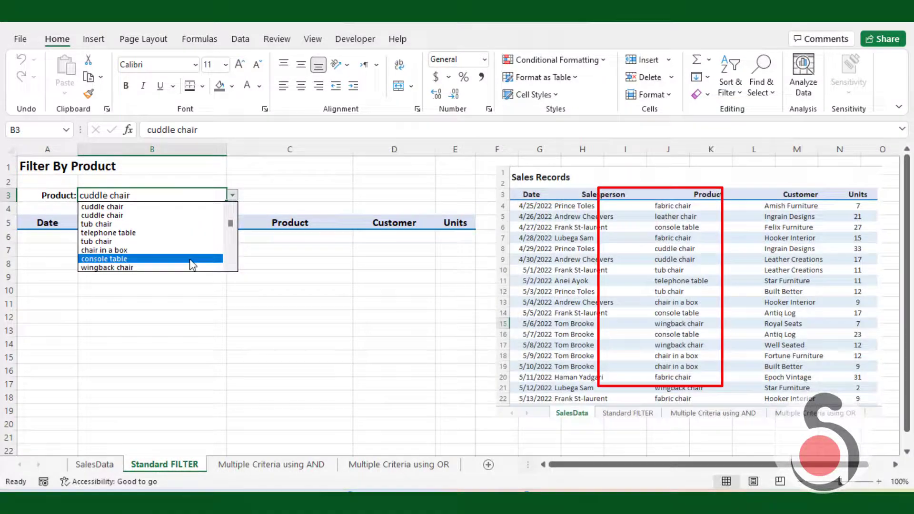
key("Escape")
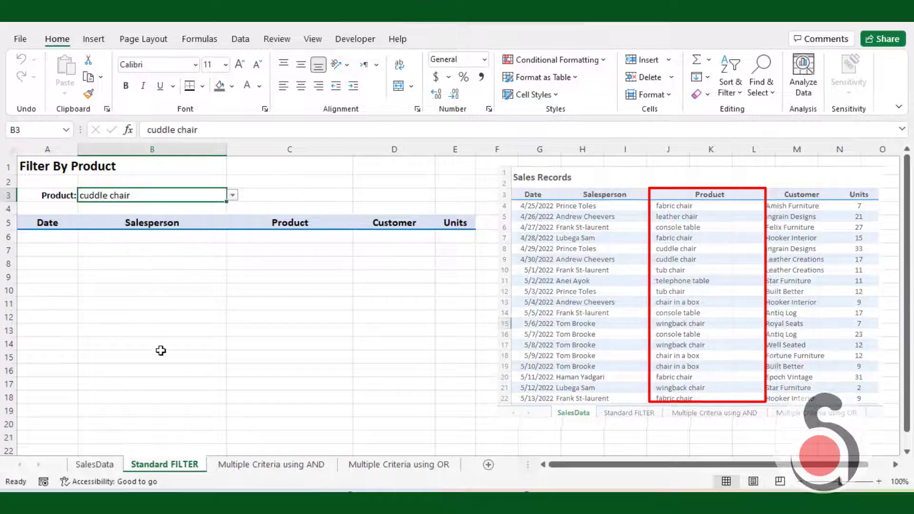
- Start a FILTER formula in A6 using SalesData!A4:E51 as the data to filter
left_click(65, 237)
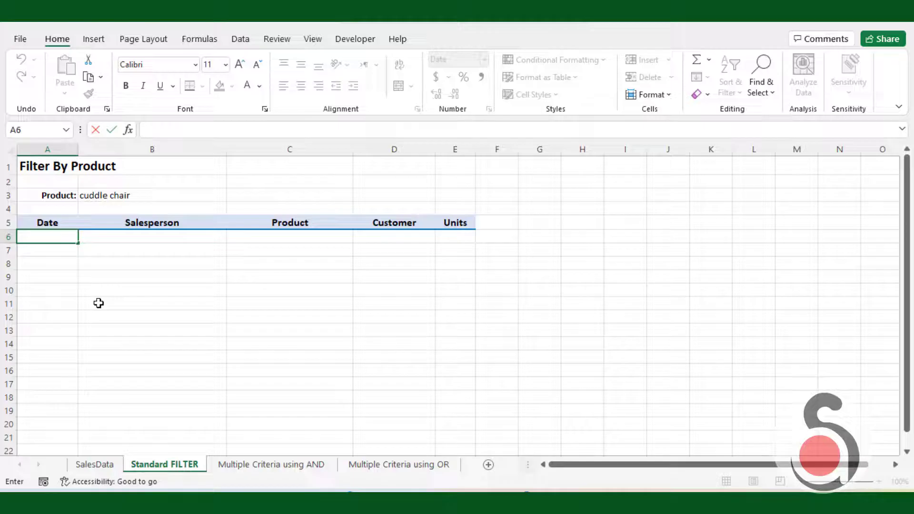
type("=filt")
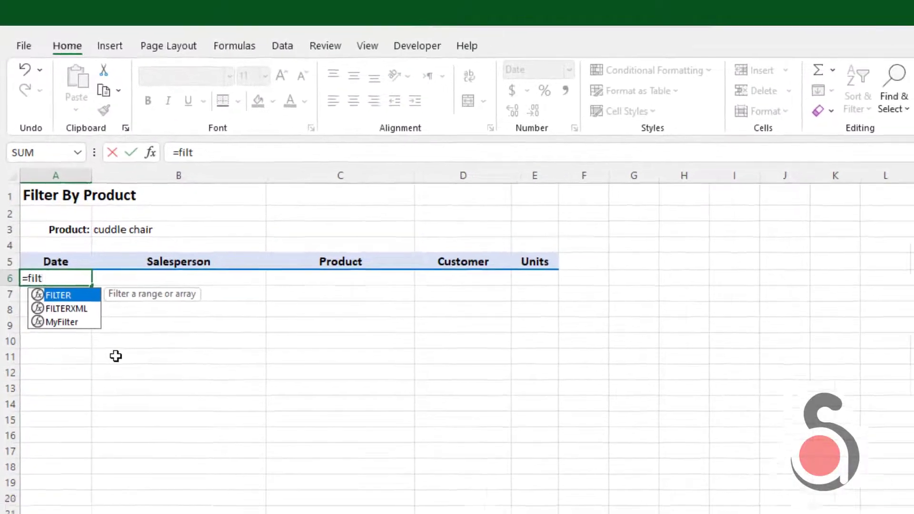
key("Tab")
left_click(113, 469)
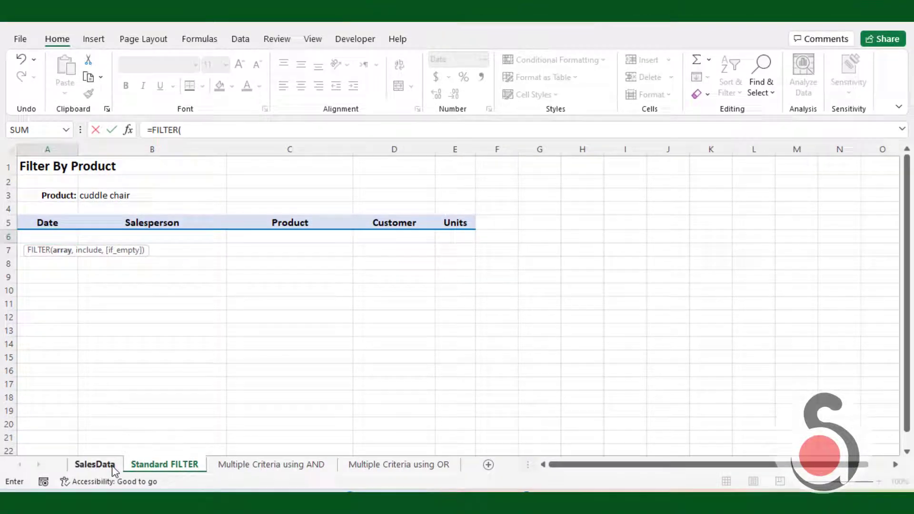
left_click_drag(43, 203, 456, 394)
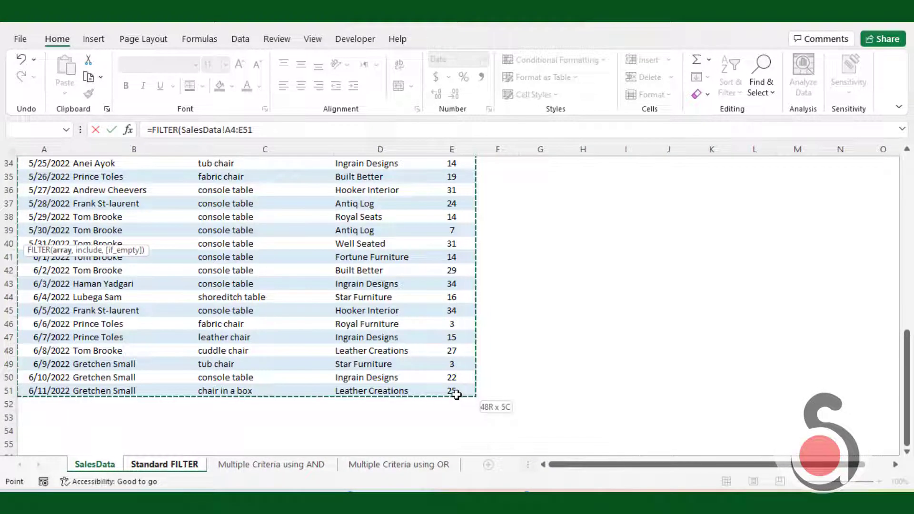
type(",")
- Add the criterion SalesData!C4:C51=B3 so the Product column matches the chosen product
left_click(97, 466)
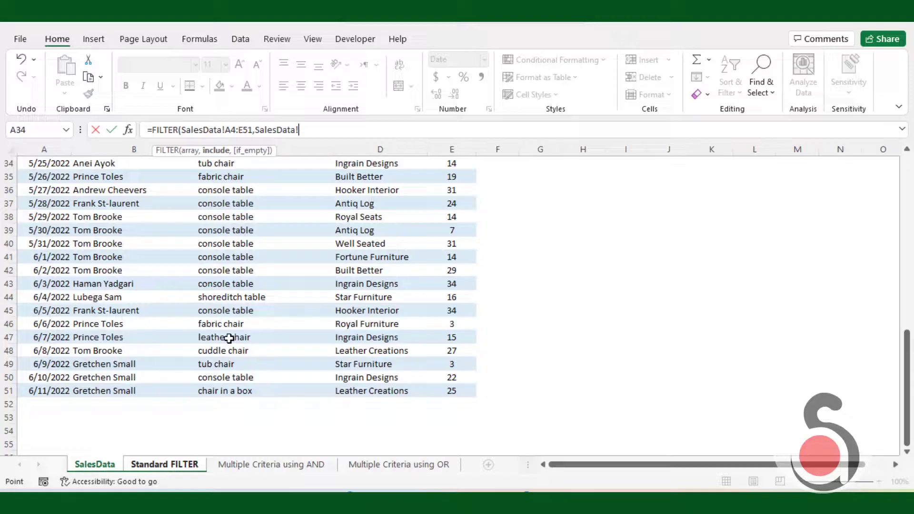
scroll(395, 267, "up", 4)
scroll(395, 268, "up", 7)
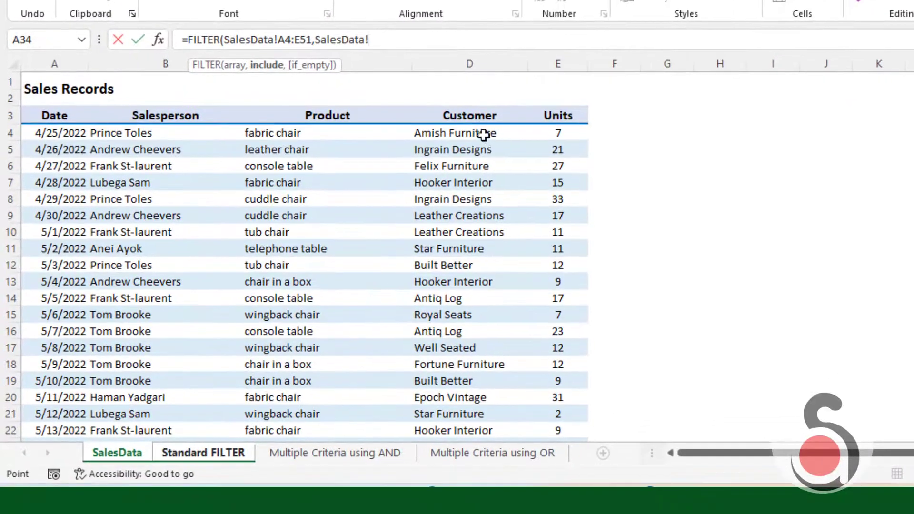
left_click(320, 136)
scroll(347, 398, "down", 10)
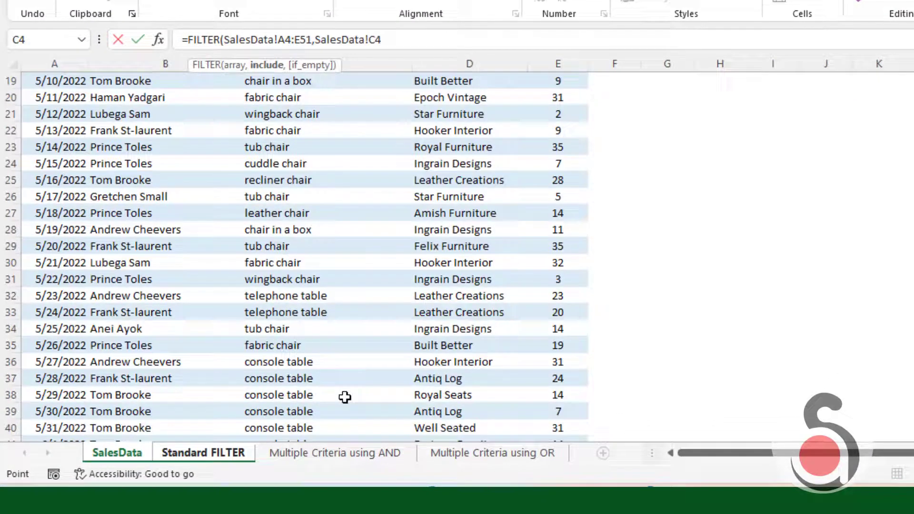
left_click(338, 410, "shift")
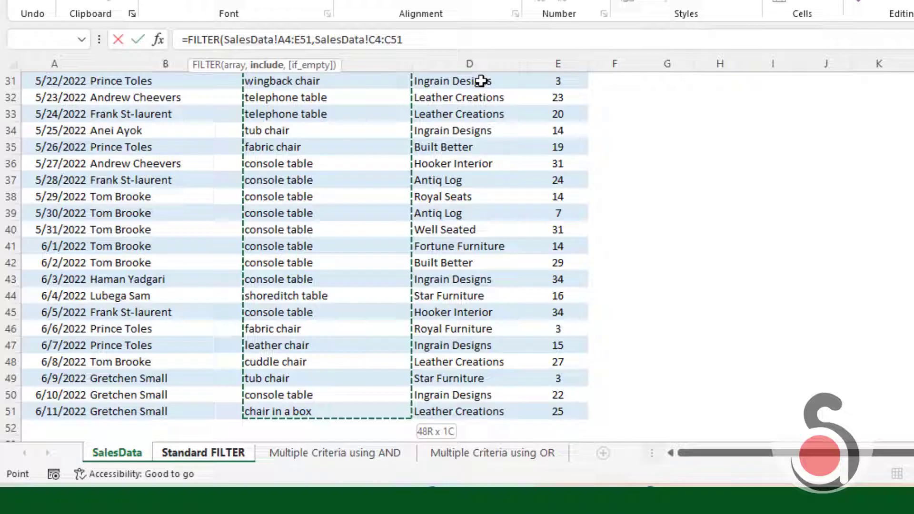
type("=")
key("ctrl+Page_Down")
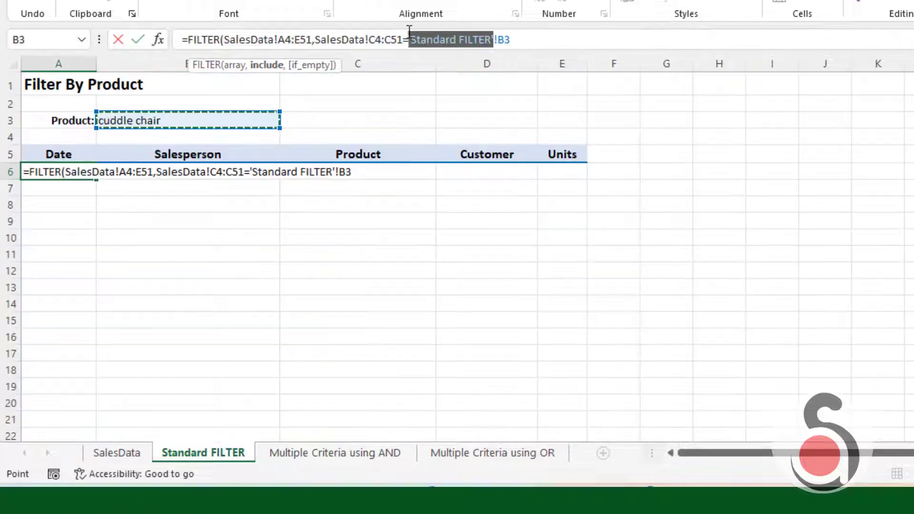
key("BackSpace")
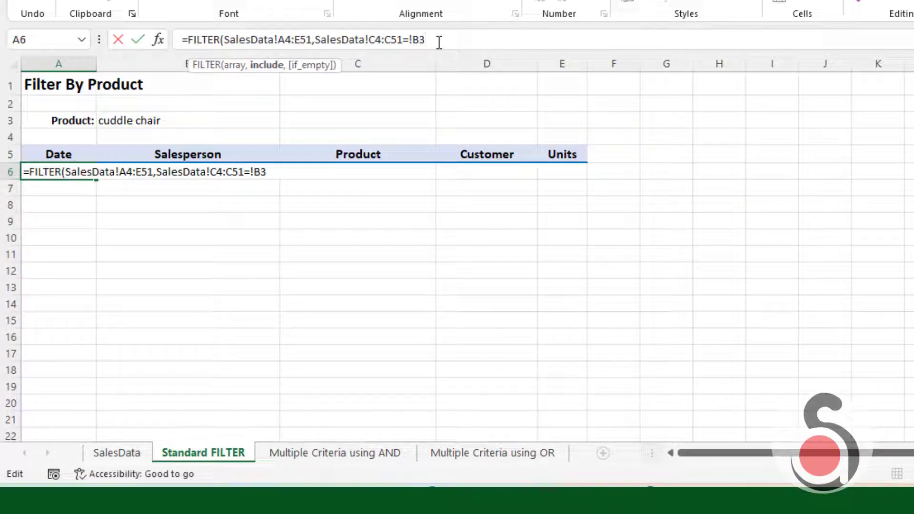
type(",\"No Data")
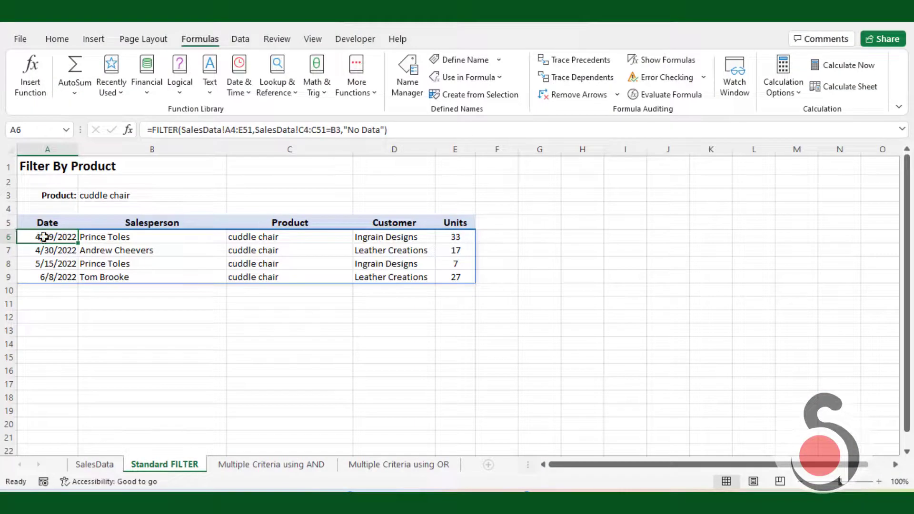
left_click(660, 98)
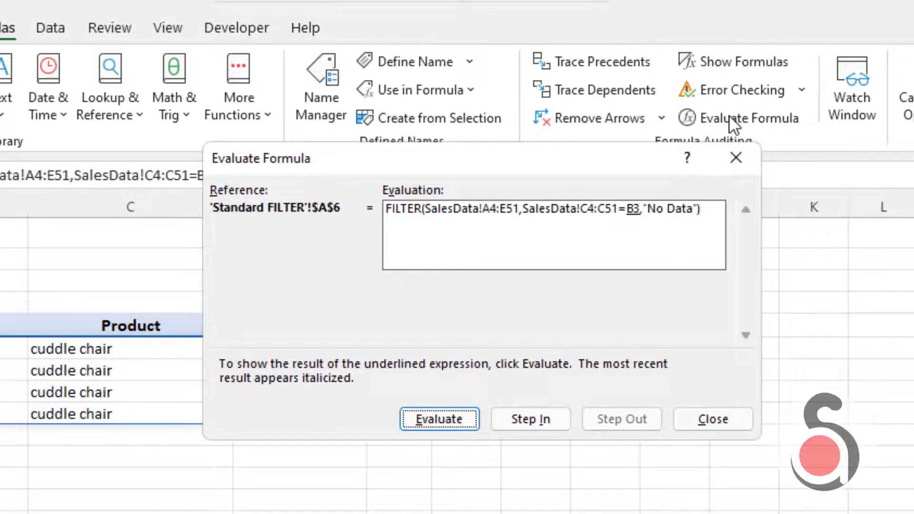
left_click(445, 419)
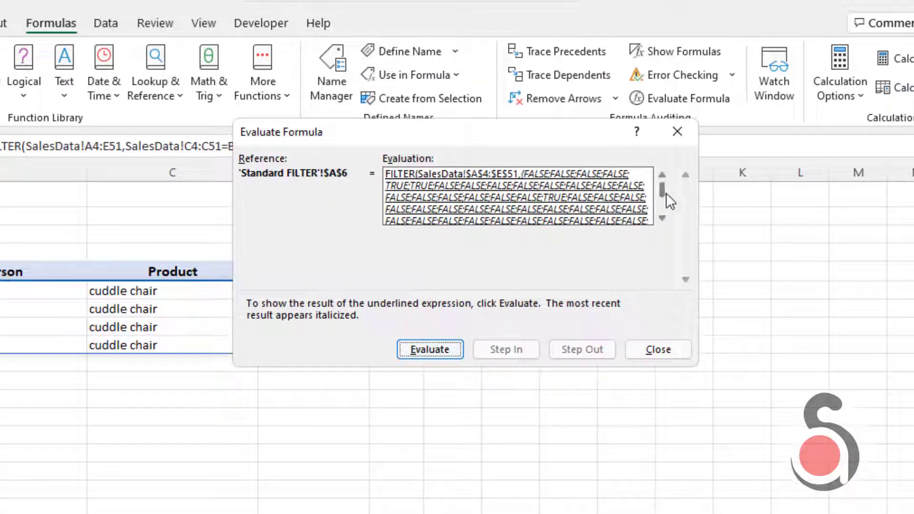
left_click(661, 208)
left_click(660, 176)
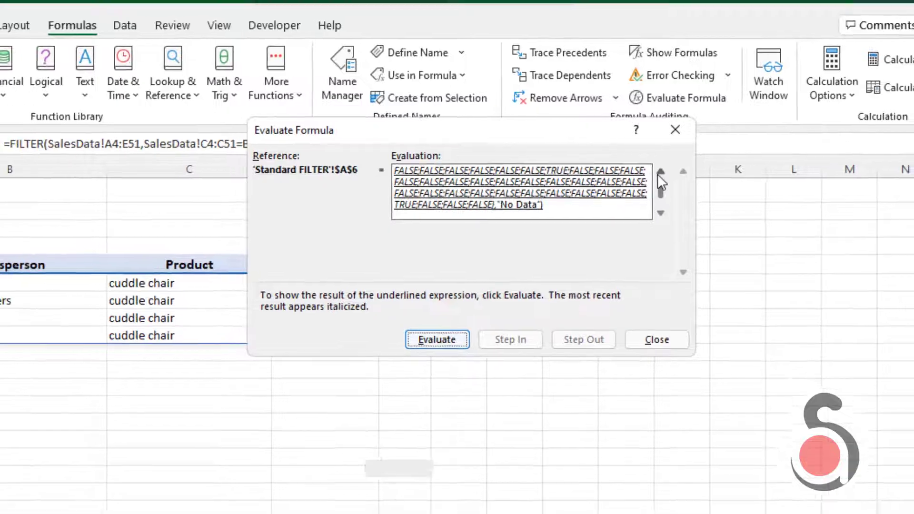
left_click(660, 171)
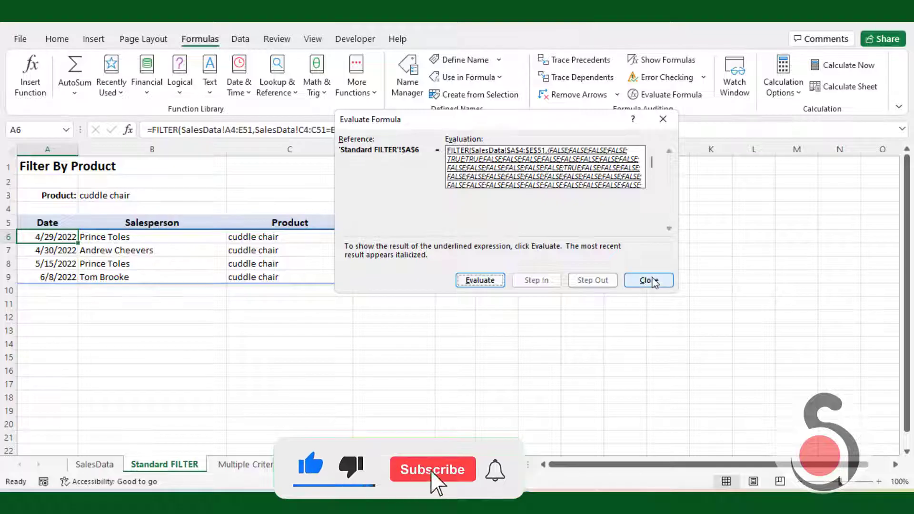
left_click(648, 281)
- Start a MyFilter formula in A12 with the SalesData records as its data range
left_click(455, 316)
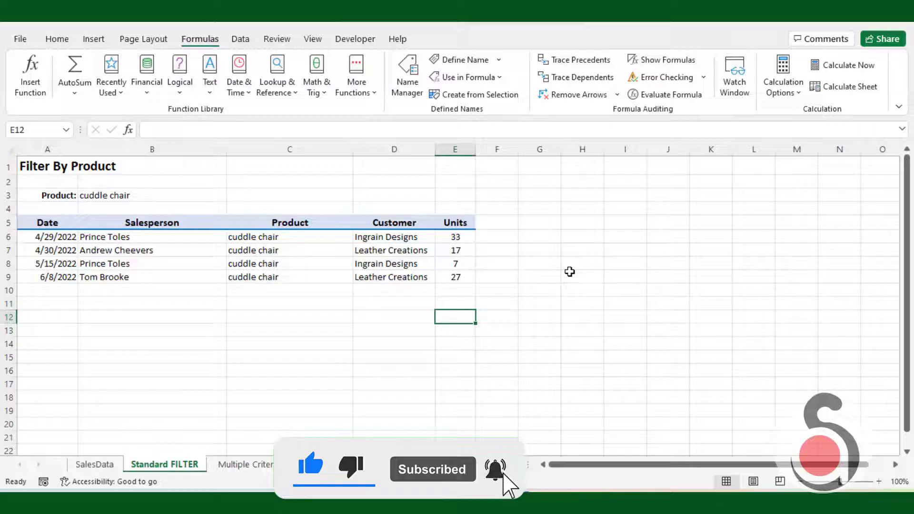
left_click(48, 317)
type("=m")
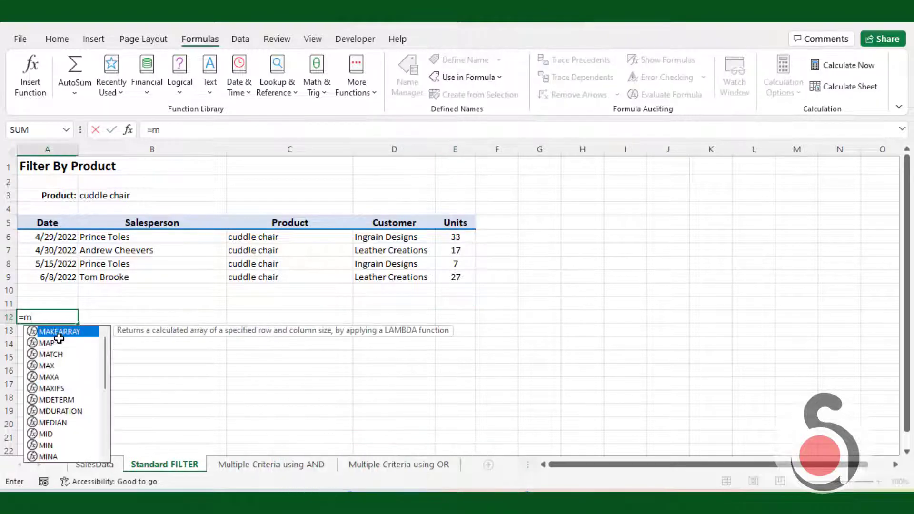
type("y")
double_click(59, 338)
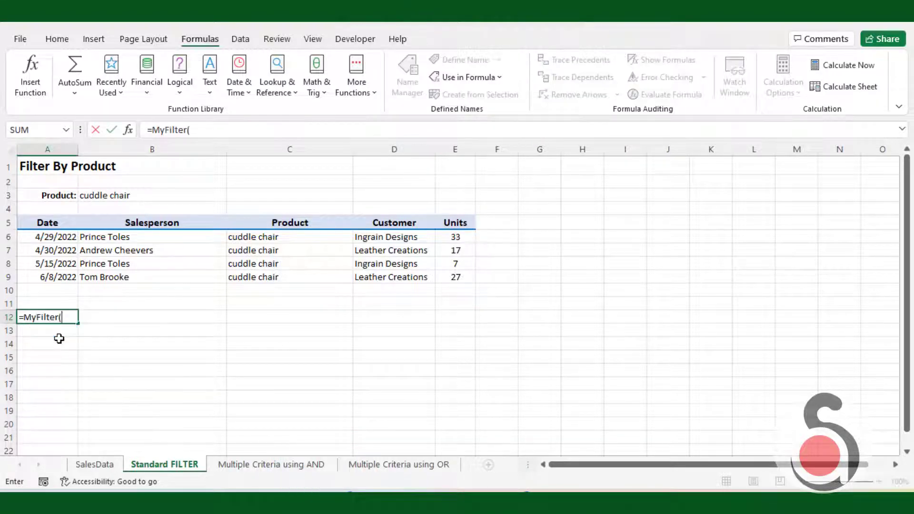
left_click(94, 464)
scroll(49, 230, "up", 10)
left_click_drag(53, 206, 453, 309)
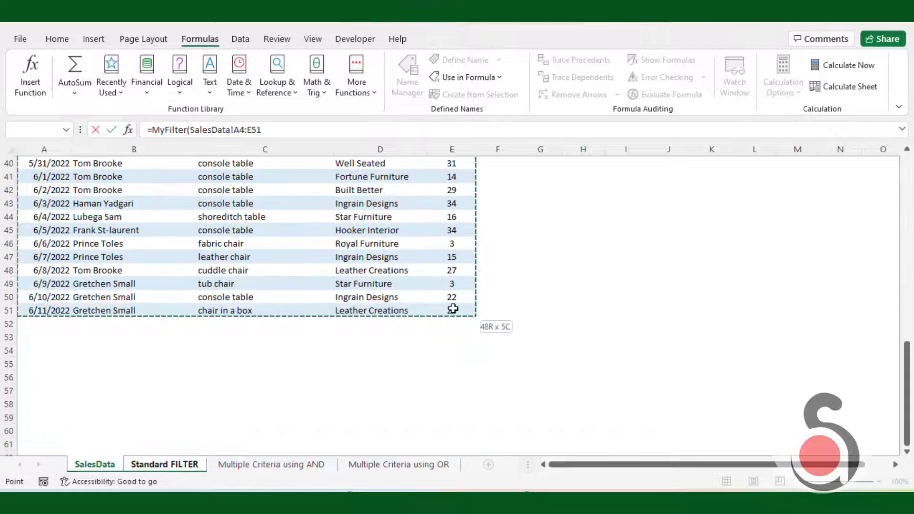
type(",")
- Add the criterion SalesData!C4:C51=B3 and commit the MyFilter formula
key("ctrl+Page_Up")
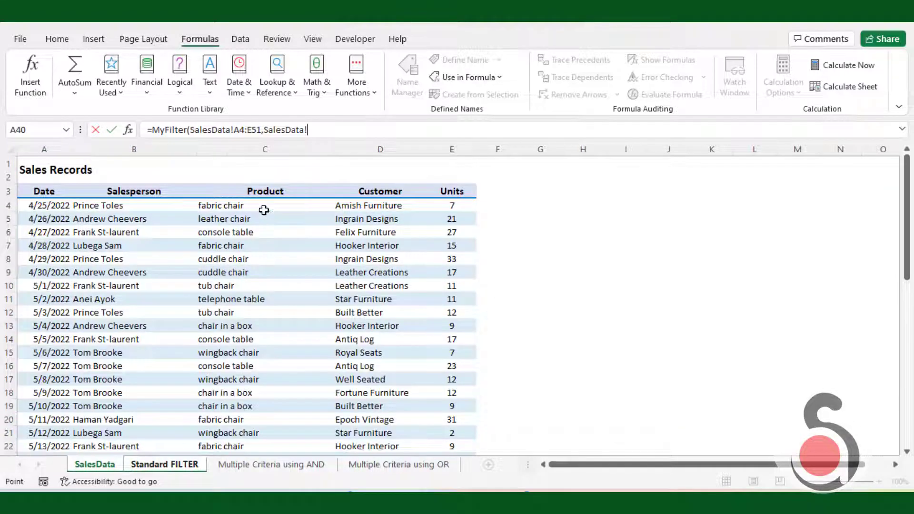
left_click(264, 210)
key("ctrl+shift+Down")
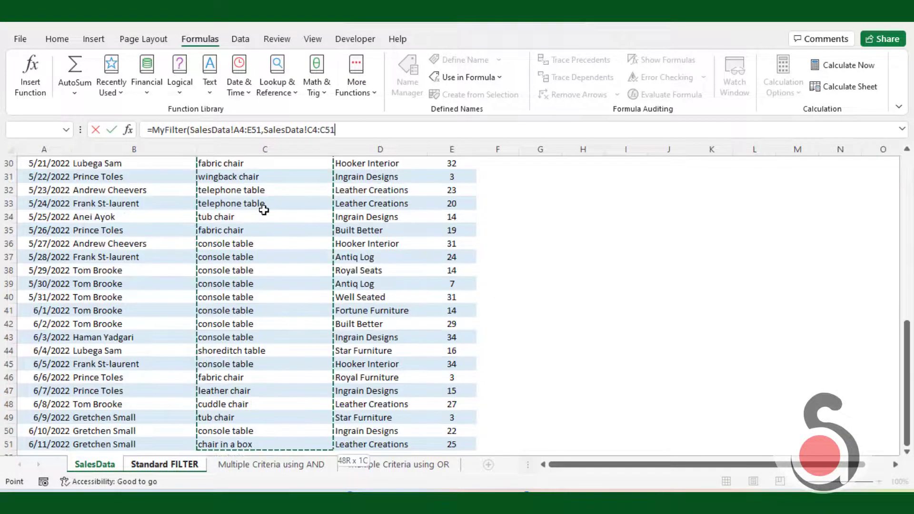
type("=")
type("B3")
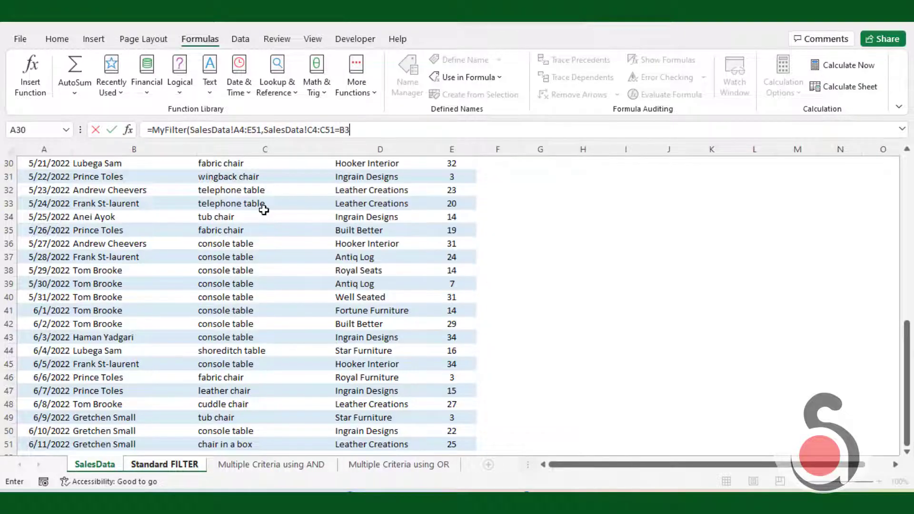
key("Return")
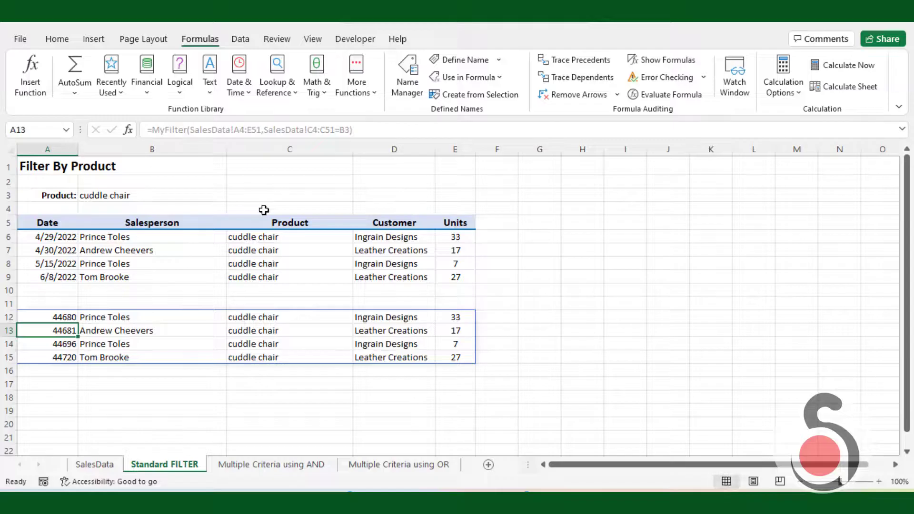
- Switch the B3 product to chair in a box and view the MyFilter formula in C16
left_click(163, 386)
left_click(181, 193)
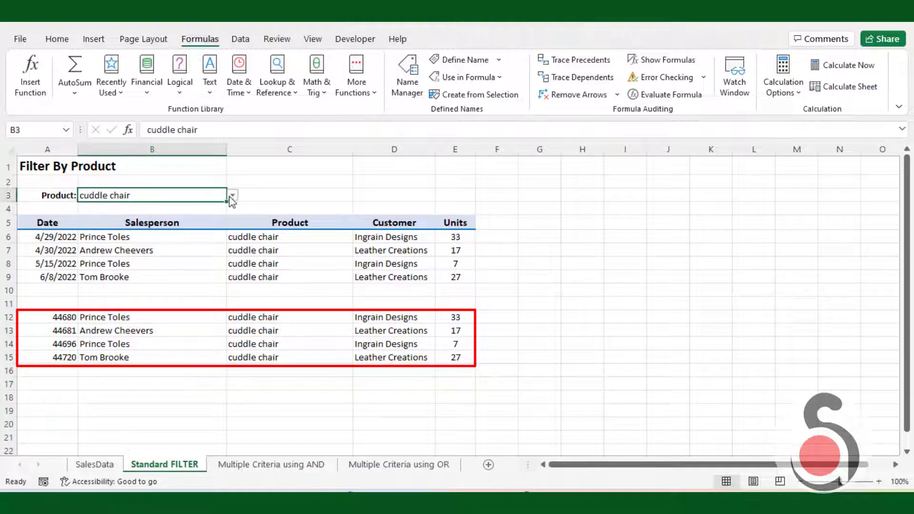
left_click(232, 195)
key("Escape")
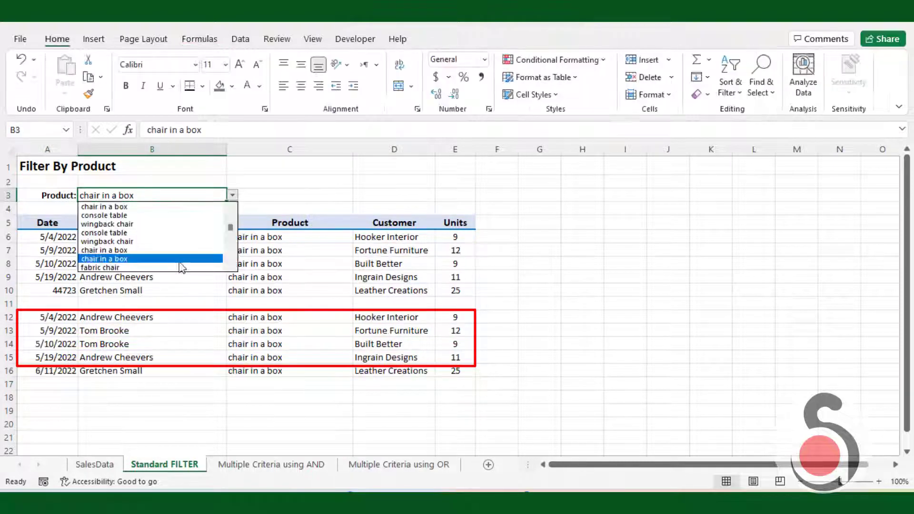
left_click(179, 258)
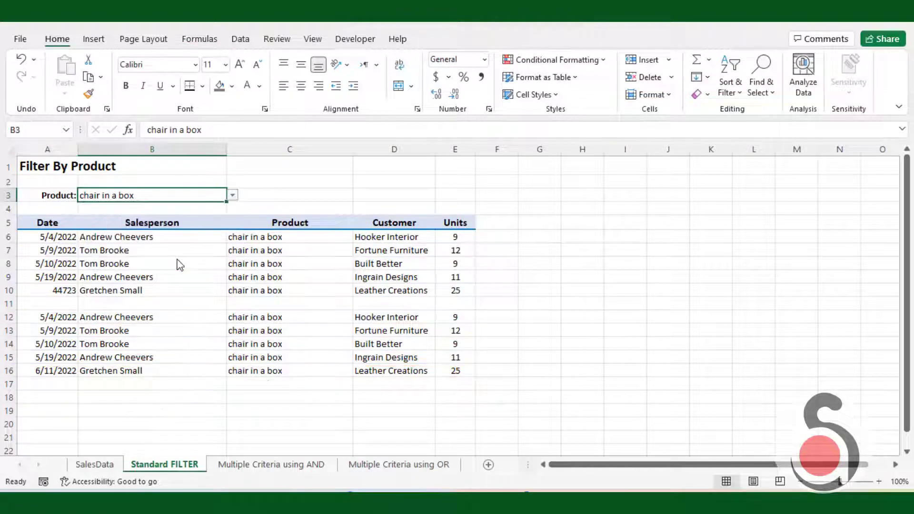
left_click(260, 369)
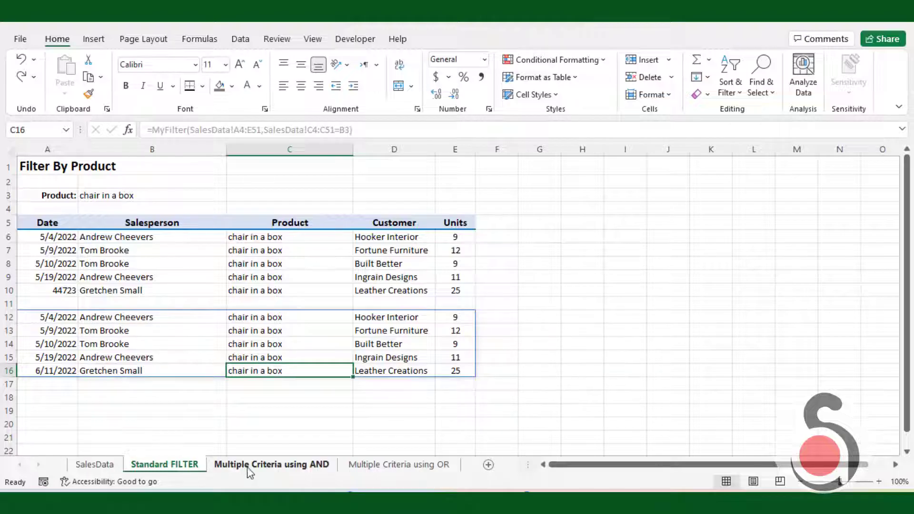
left_click(247, 466)
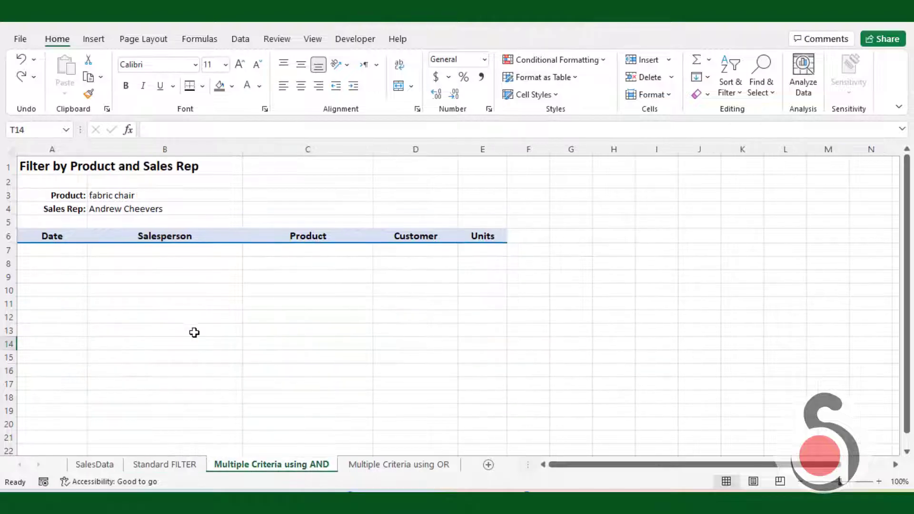
left_click(176, 312)
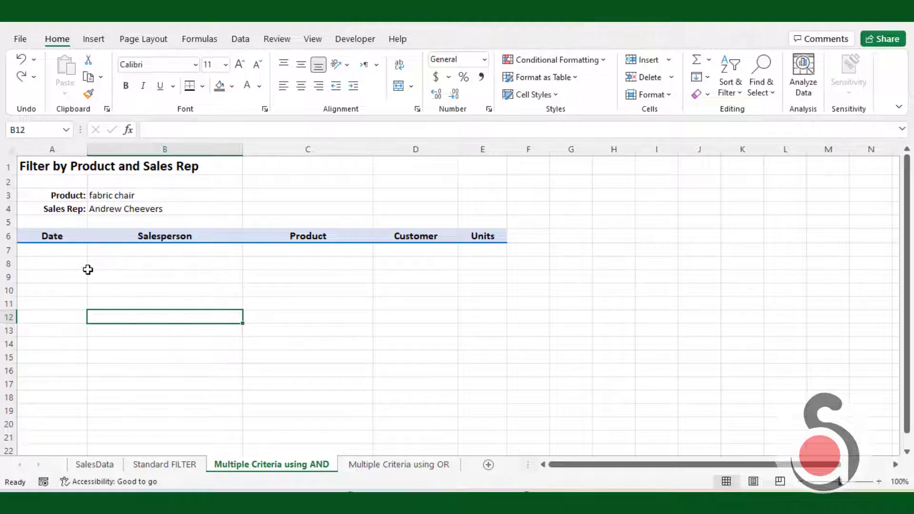
left_click(74, 251)
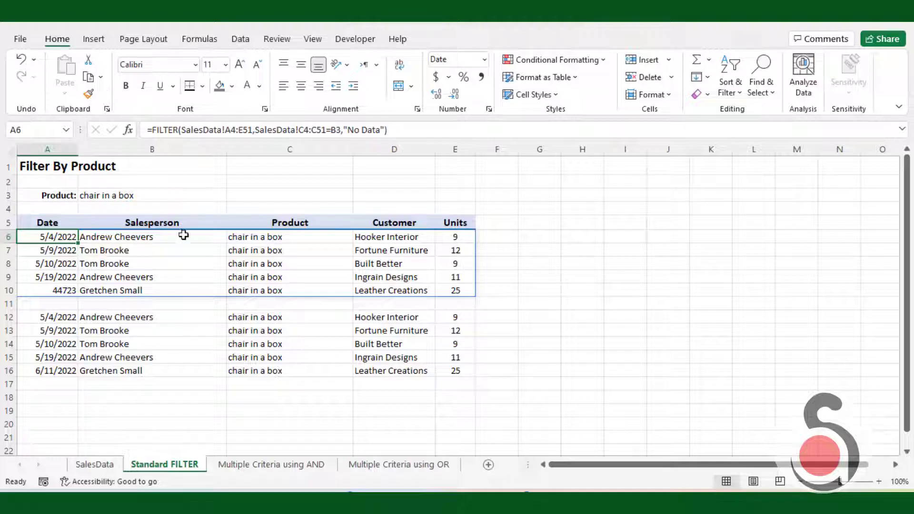
- Check the Sales Rep in B4 and copy the existing FILTER arguments from the Standard FILTER sheet
left_click(235, 463)
left_click(146, 205)
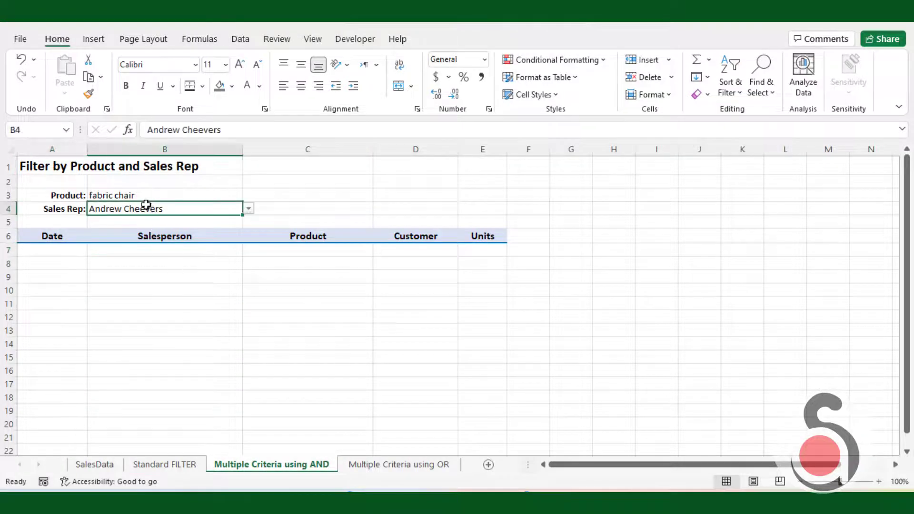
left_click(175, 469)
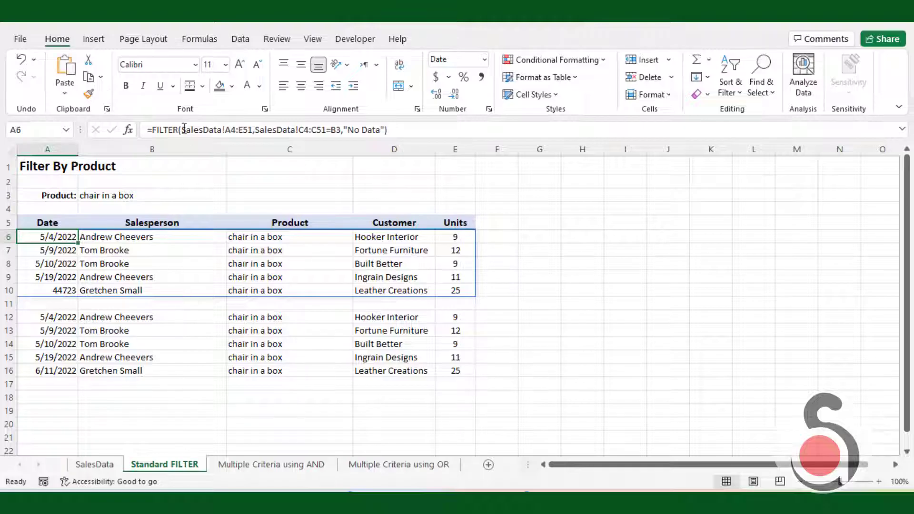
left_click_drag(181, 130, 341, 178)
key("ctrl+c")
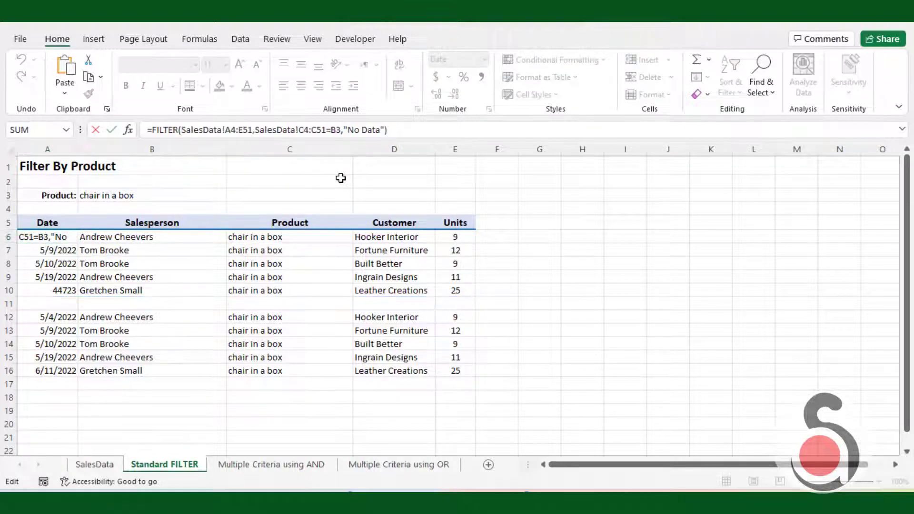
key("Escape")
- Paste the copied arguments into a new FILTER formula in A7 and bracket the product condition
left_click(245, 464)
left_click(63, 251)
type("=FILTER(")
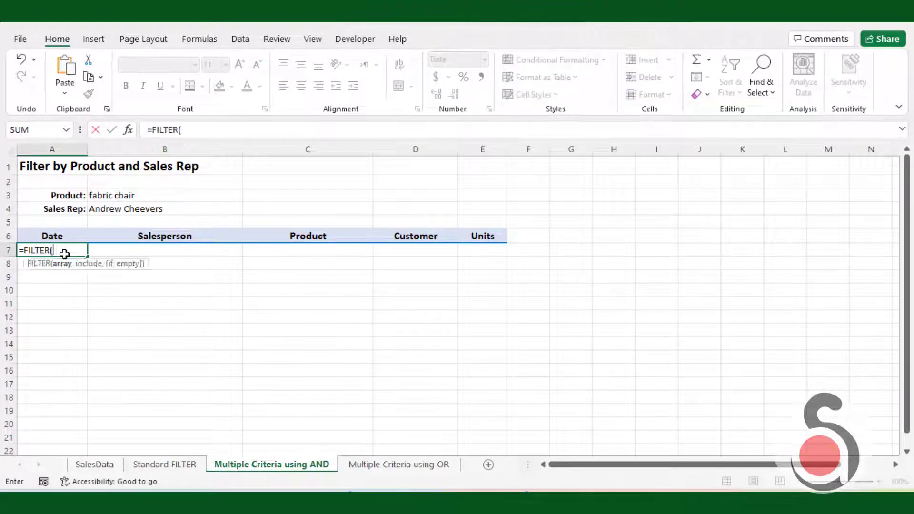
key("ctrl+v")
type(")")
left_click(255, 130)
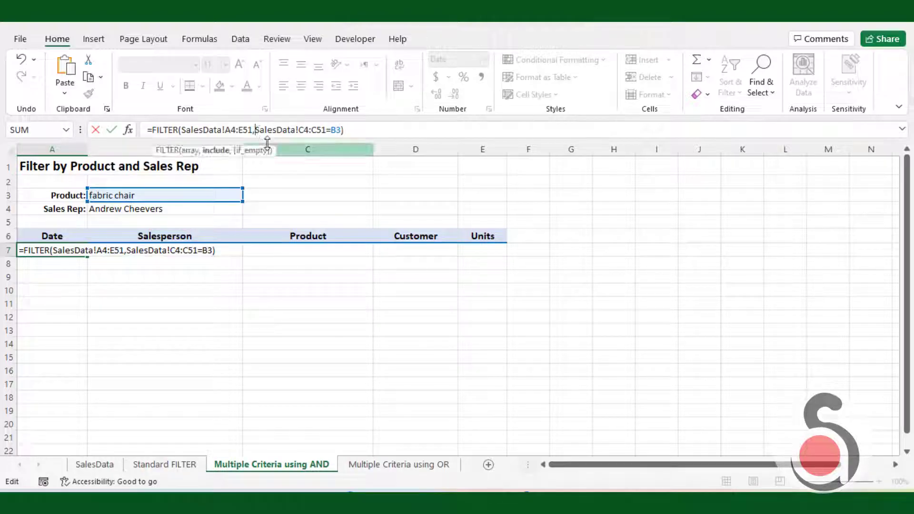
type("(")
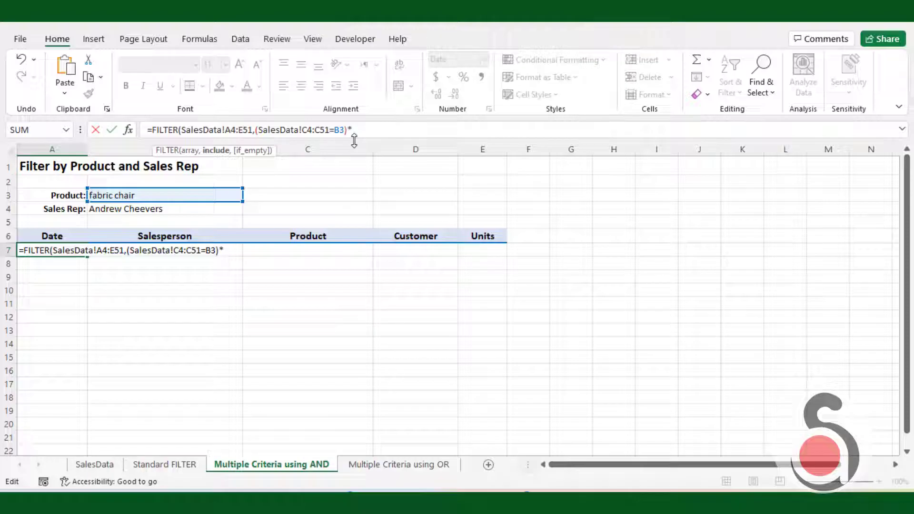
type("SalesData!C4:C51")
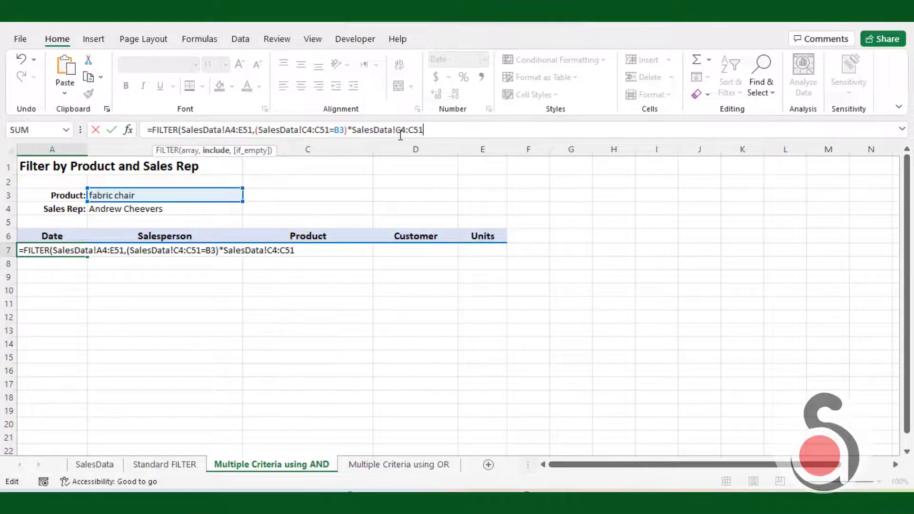
- Multiply in the SalesData!B4:B51=B4 Salesperson condition with a "No Data" fallback and commit it
left_click(94, 464)
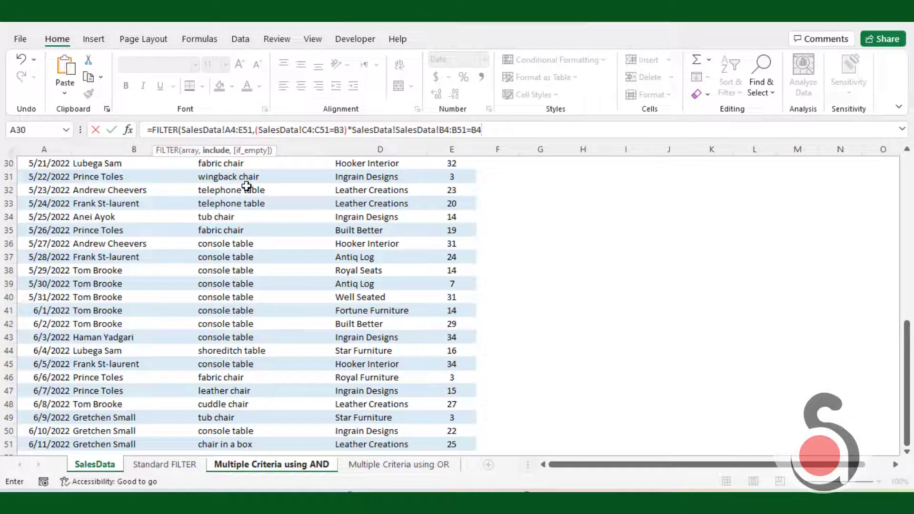
type(")")
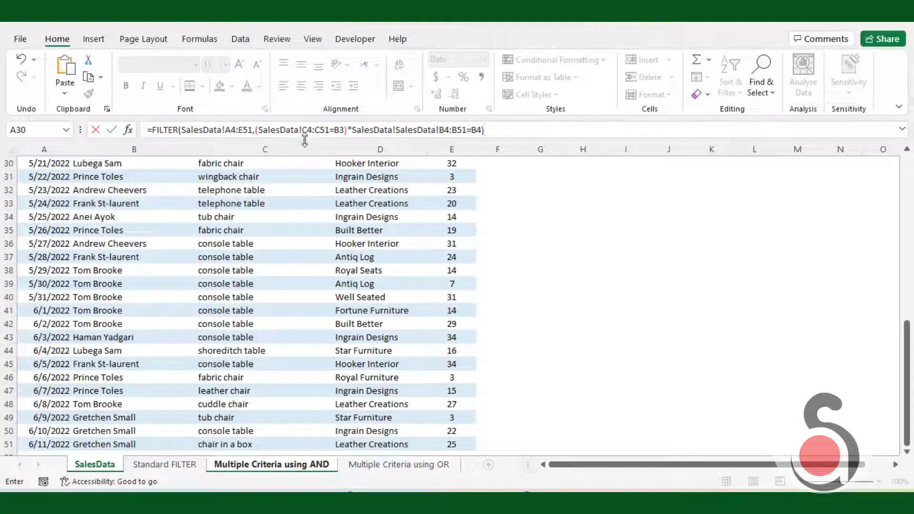
left_click(352, 131)
type("(")
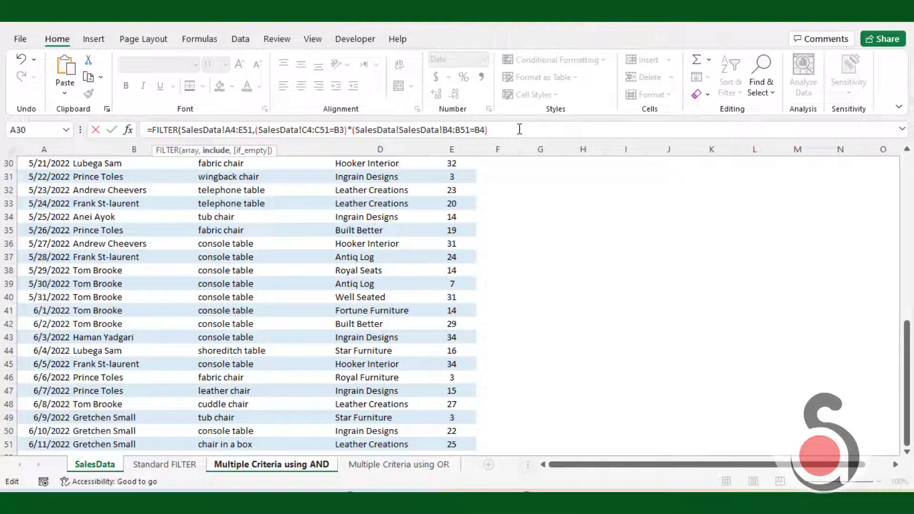
type(",\"No Data\")")
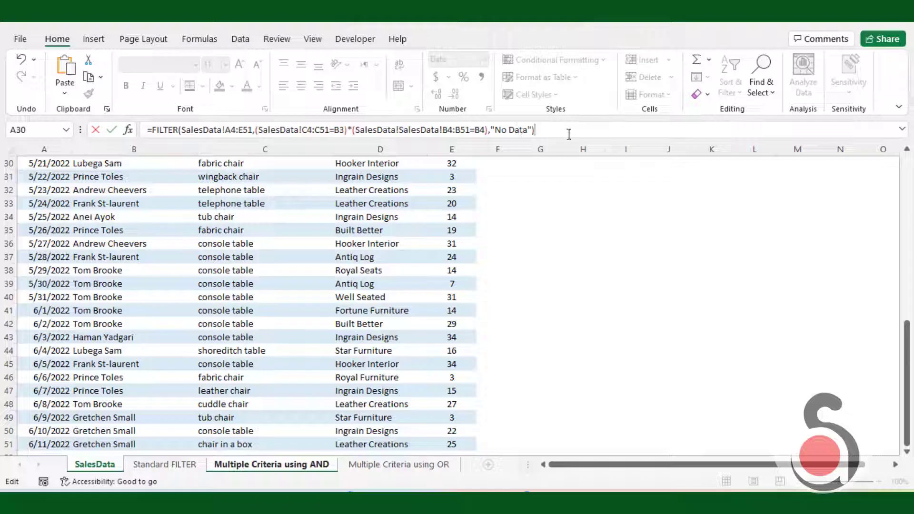
key("Return")
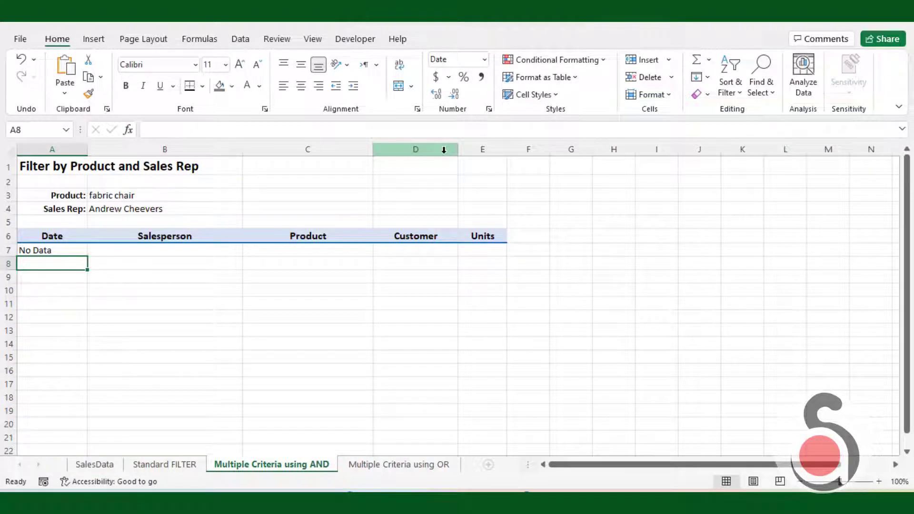
left_click(183, 289)
left_click(58, 250)
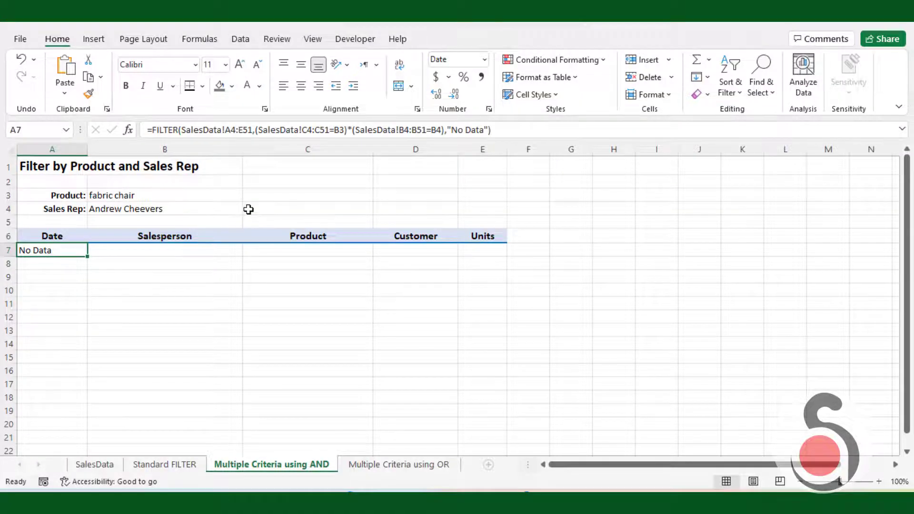
- Enter a MyFilter formula in G7 using the same AND criteria as the A7 FILTER
left_click_drag(182, 129, 445, 133)
key("ctrl+c")
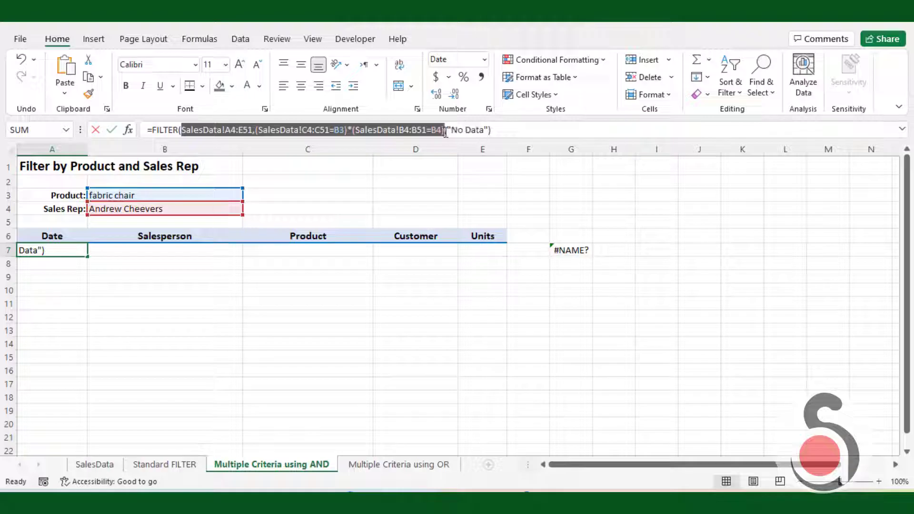
key("Escape")
left_click(571, 250)
type("=MyFilter(")
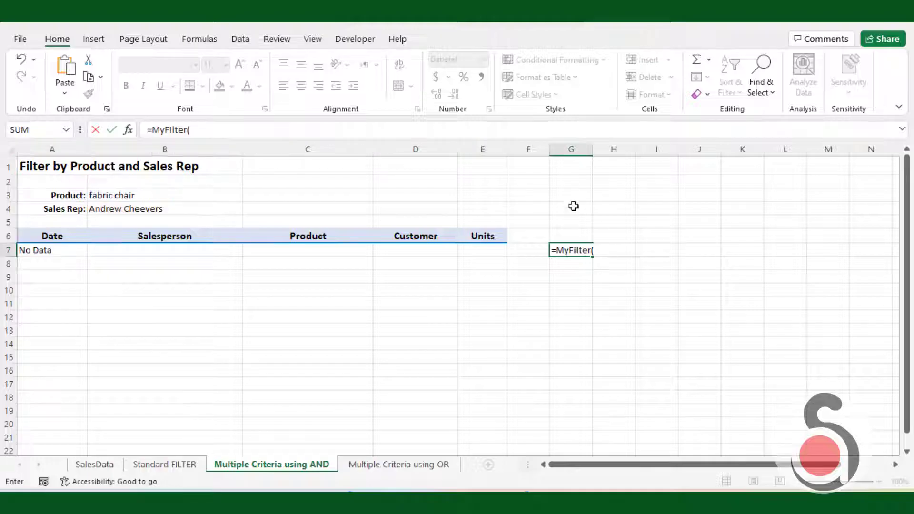
key("ctrl+v")
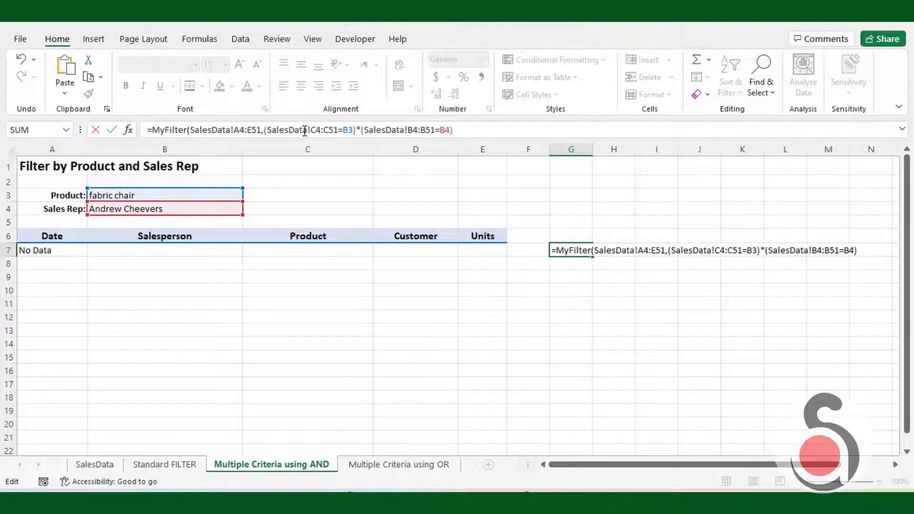
type(")")
key("Return")
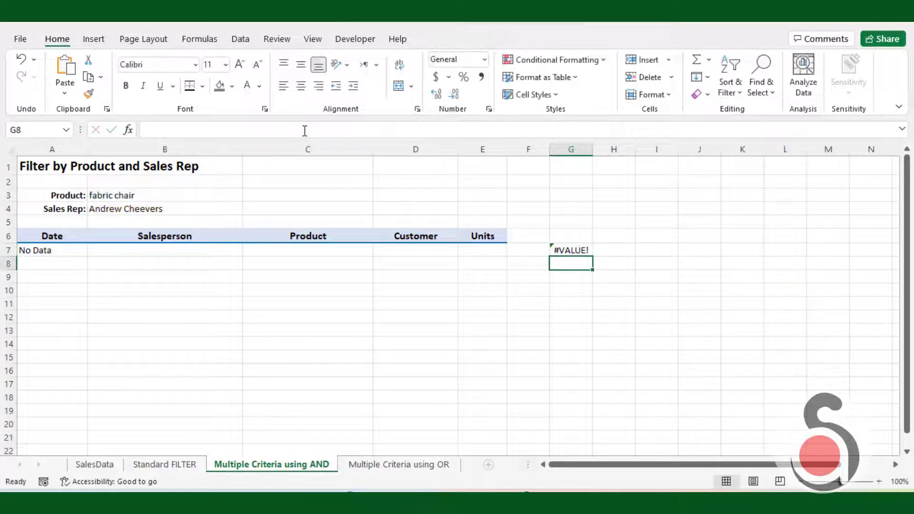
left_click(569, 248)
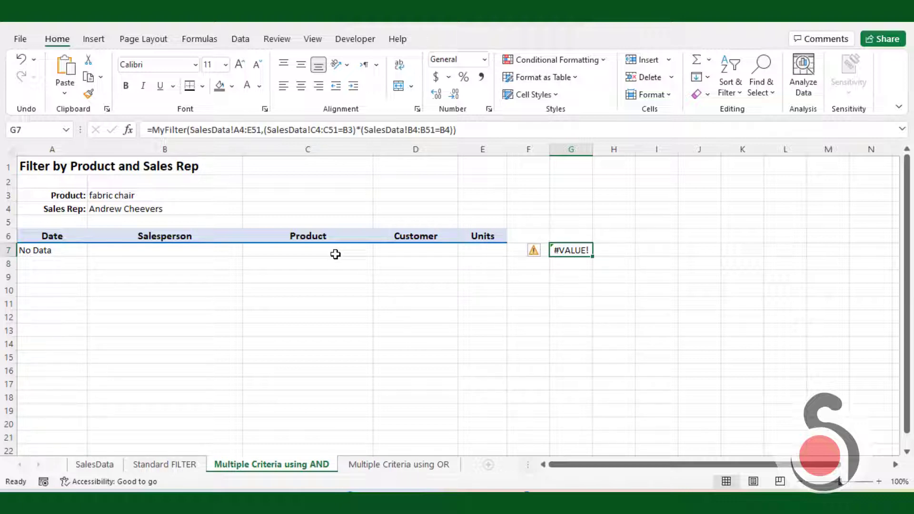
- Wrap the G7 MyFilter formula in IFERROR with a "No Data" fallback
left_click(151, 130)
type("ifer")
key("Tab")
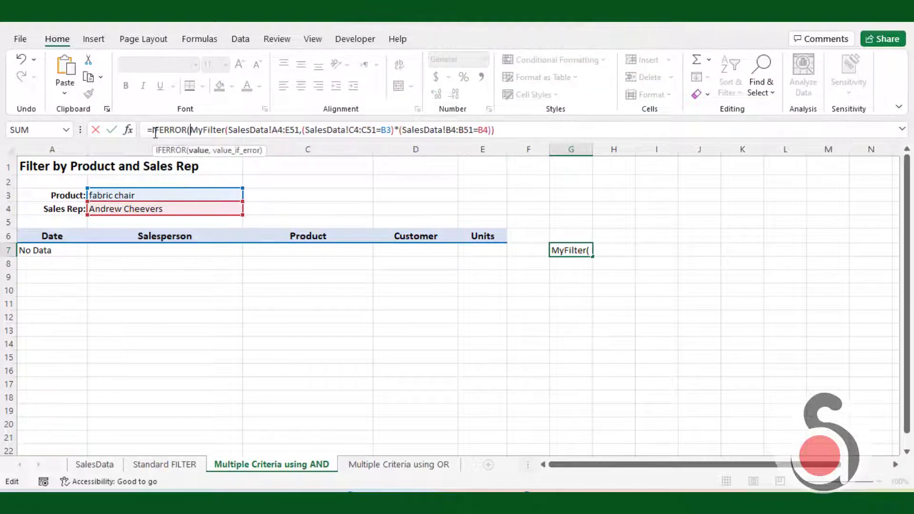
left_click(547, 129)
type(",\"No Data\")")
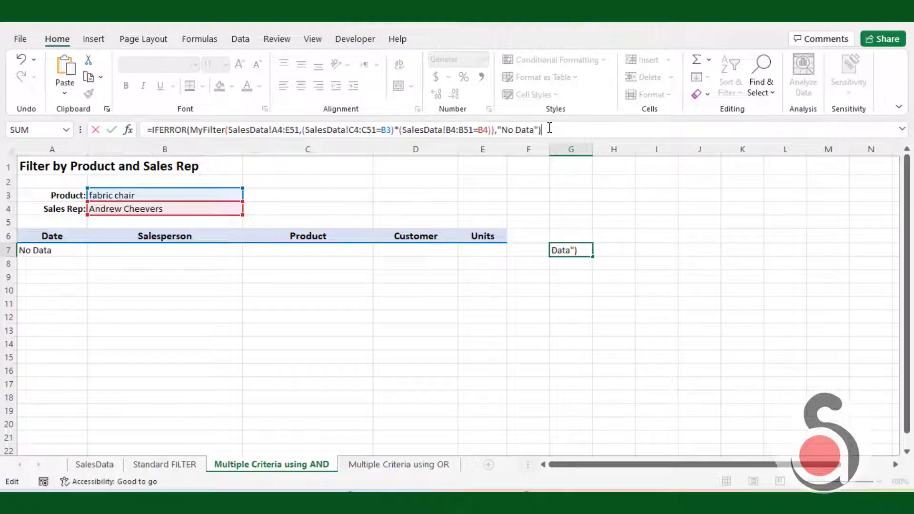
key("Return")
- Pick a different product from the B3 dropdown to get a matching record
left_click(661, 315)
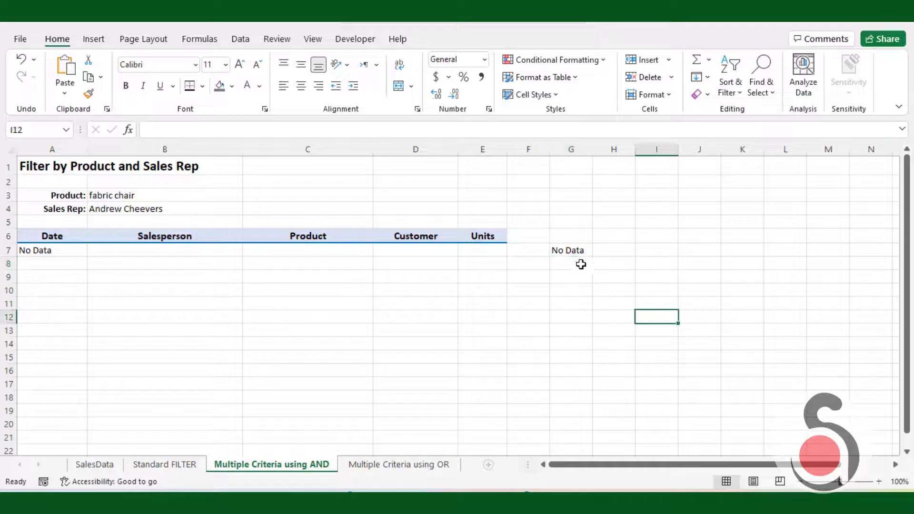
left_click(208, 196)
left_click(248, 195)
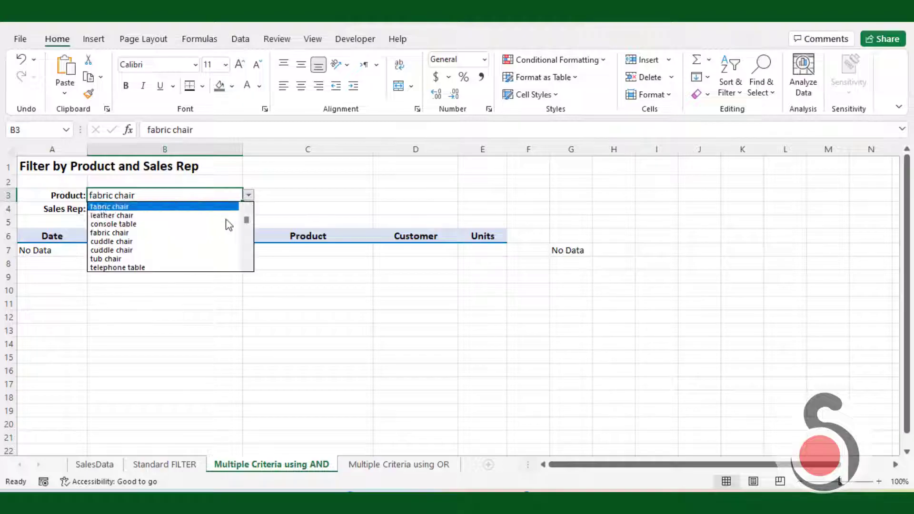
left_click(221, 223)
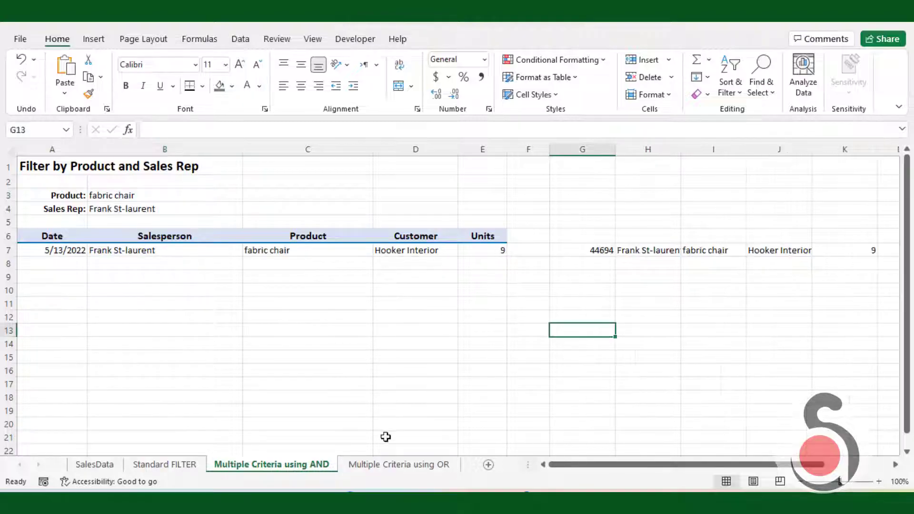
- Switch to the Multiple Criteria using OR sheet, review the B3 and B4 criteria, and select A7
left_click(392, 466)
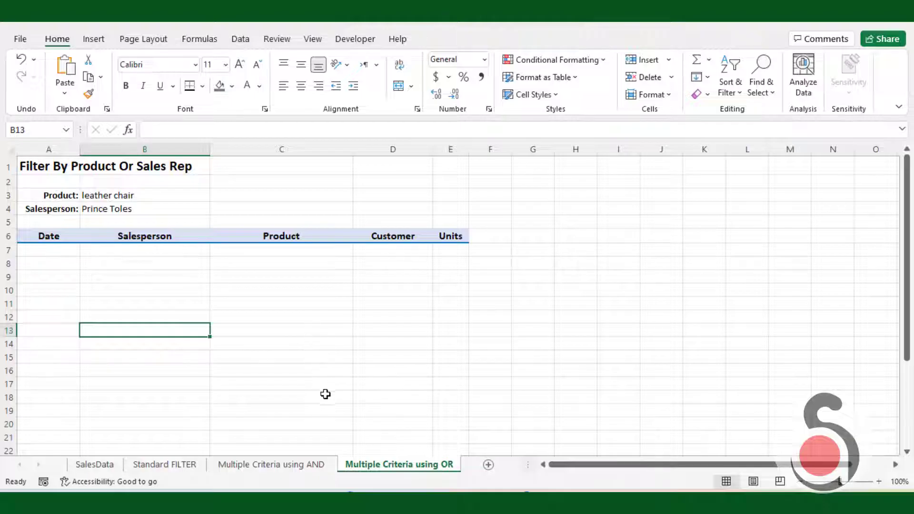
left_click(140, 196)
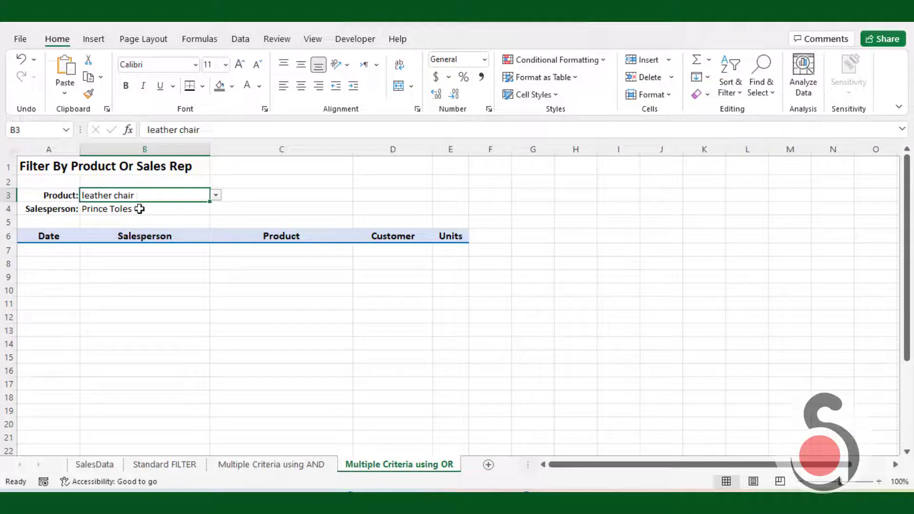
left_click(140, 209)
left_click(143, 195)
left_click(144, 208)
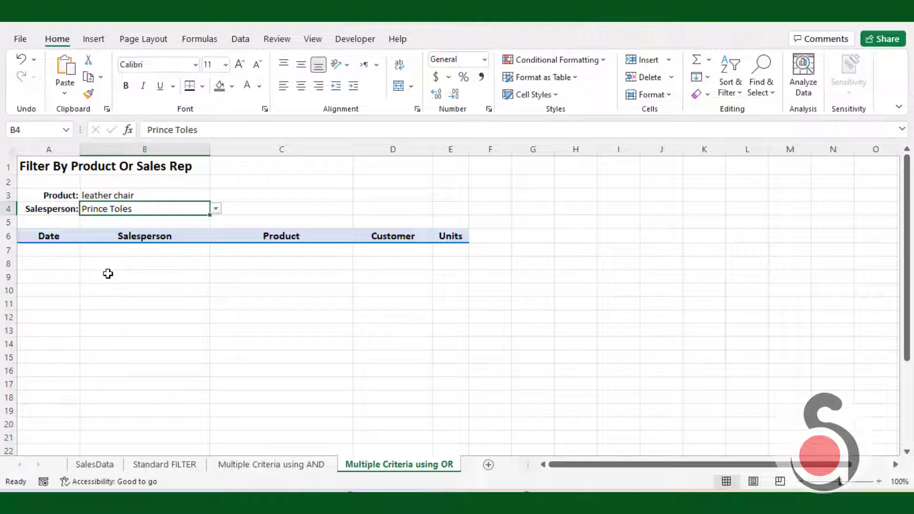
left_click(57, 249)
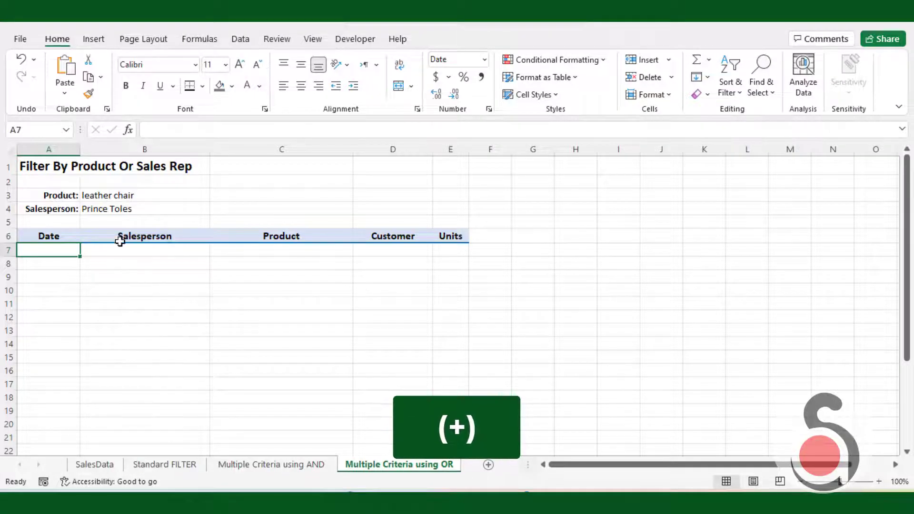
- Enter =FILTER(SalesData!A4:E51,(C=B3)+(B=B4),"No Data") in A7 to return product-or-salesperson matches
type("=fil")
key("Tab")
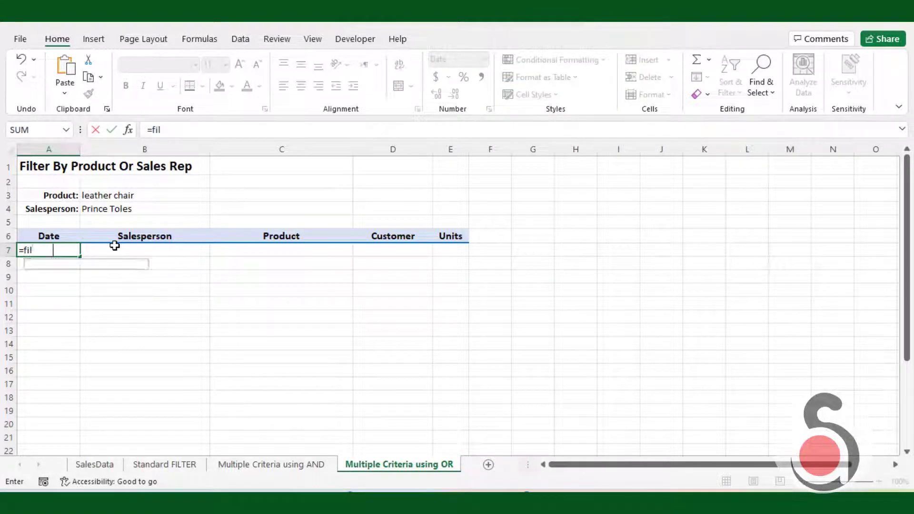
left_click(186, 130)
key("ctrl+v")
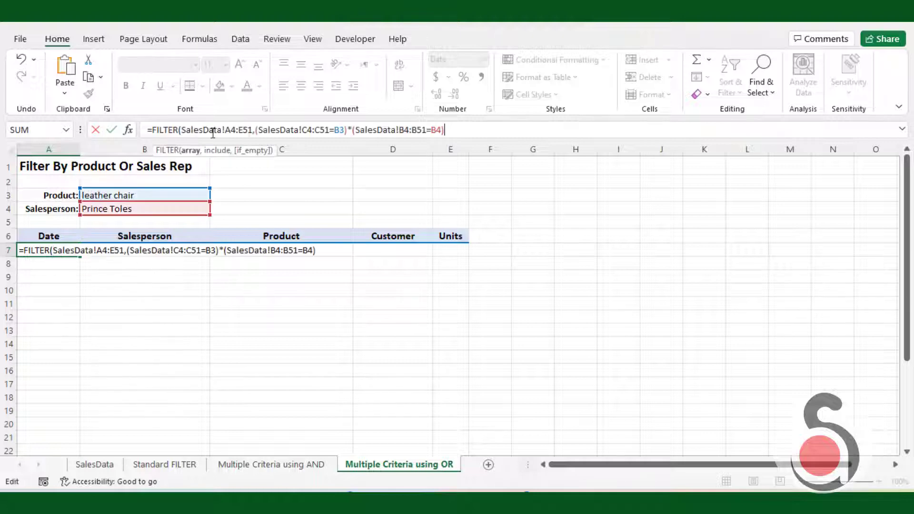
left_click(352, 127)
key("BackSpace")
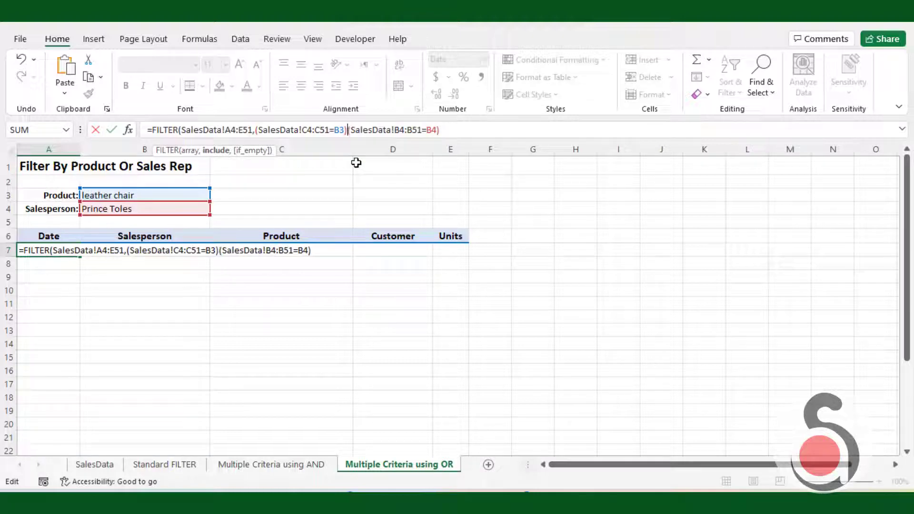
type("+")
type(",\"No Data\")")
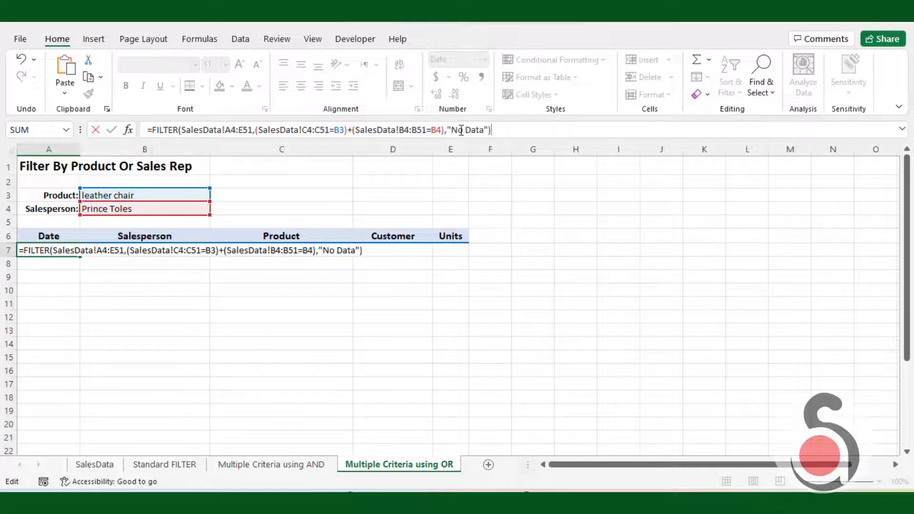
key("Return")
- Set the B3 product criterion to cuddle chair
left_click(190, 207)
left_click(200, 196)
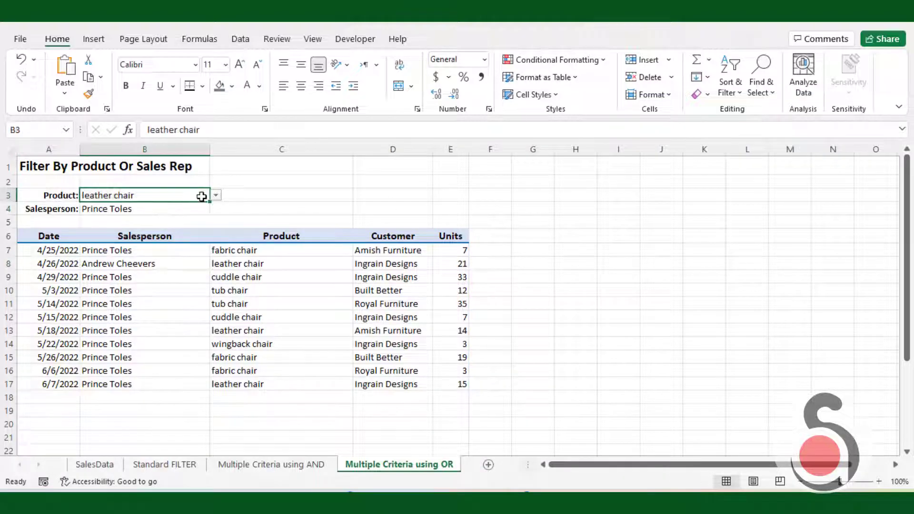
left_click(216, 195)
key("Escape")
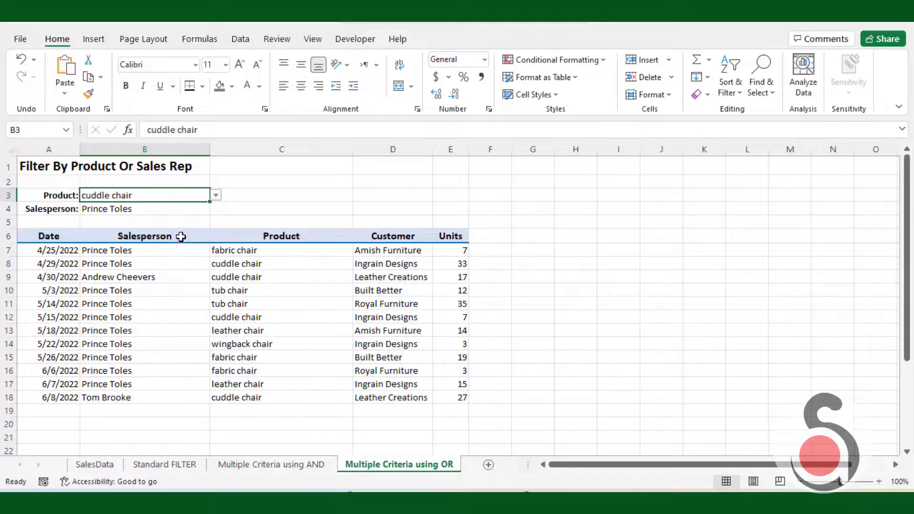
- Pick a different salesperson from the B4 dropdown
left_click(199, 209)
left_click(216, 209)
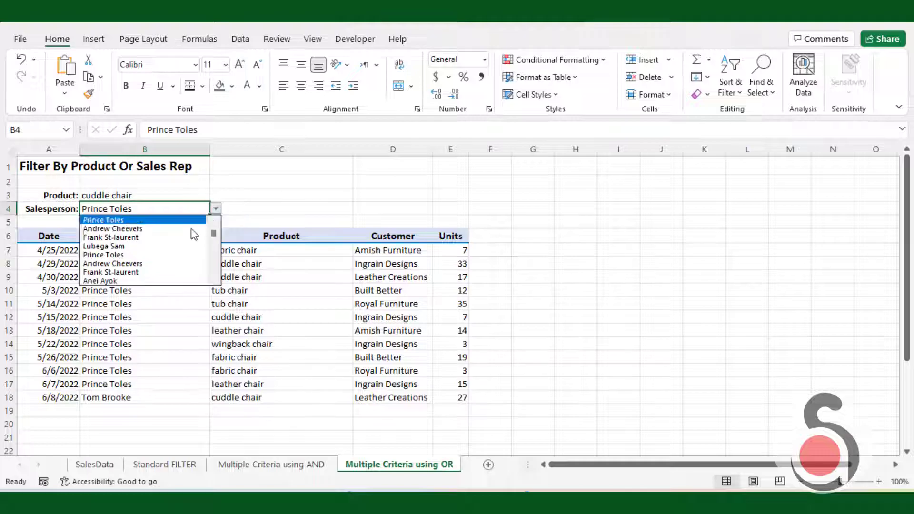
left_click(190, 237)
- Enter an OR MyFilter formula on SalesData!A4:E51 in H7, then check the H:L results
left_click(581, 248)
type("=my")
key("Tab")
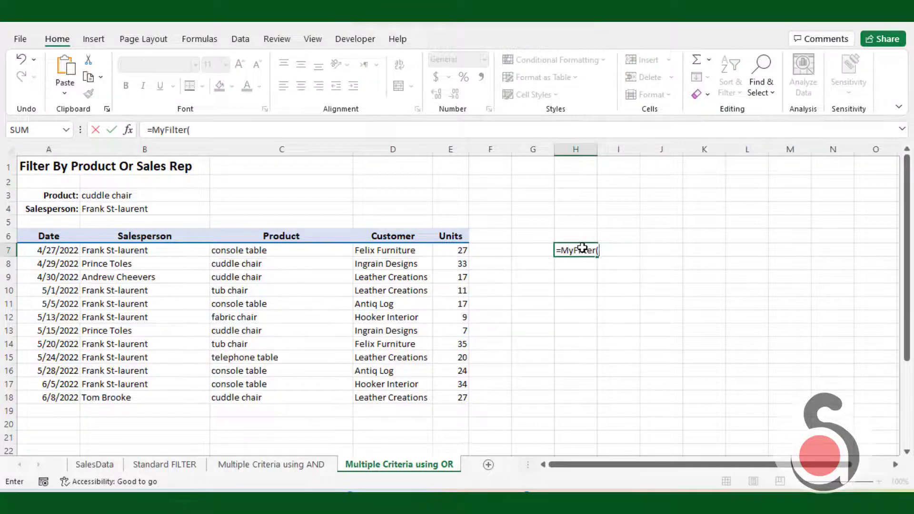
key("ctrl+v")
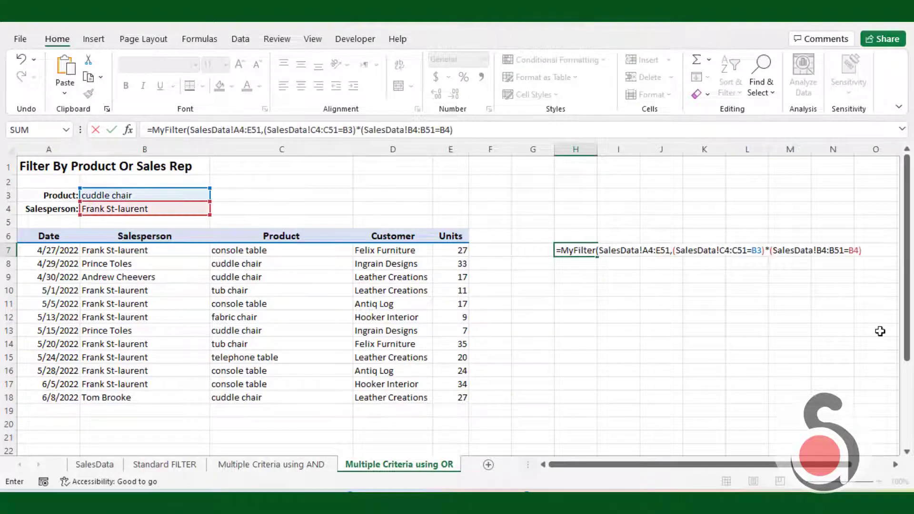
left_click(768, 253)
key("Return")
left_click_drag(588, 150, 733, 159)
left_click(580, 246)
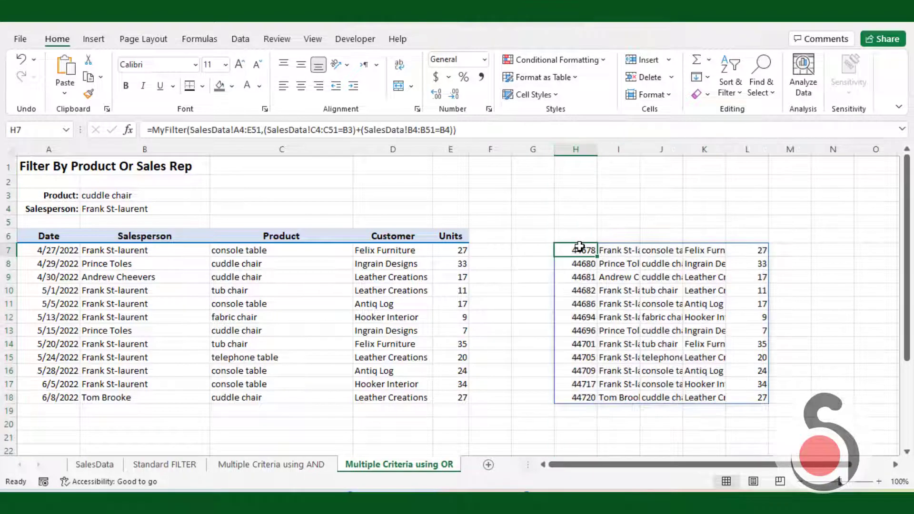
- Switch the B4 salesperson to another name and back to the original, then open B3's product list
left_click(154, 212)
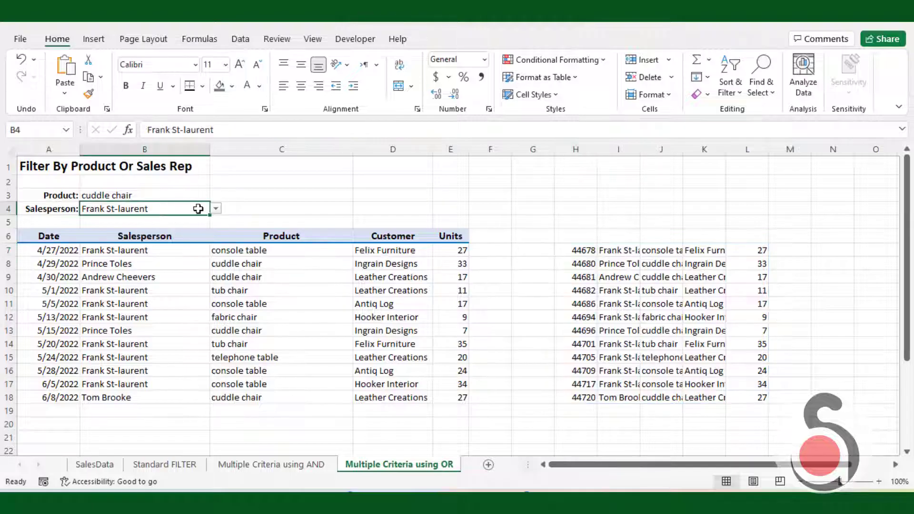
left_click(215, 208)
left_click(178, 265)
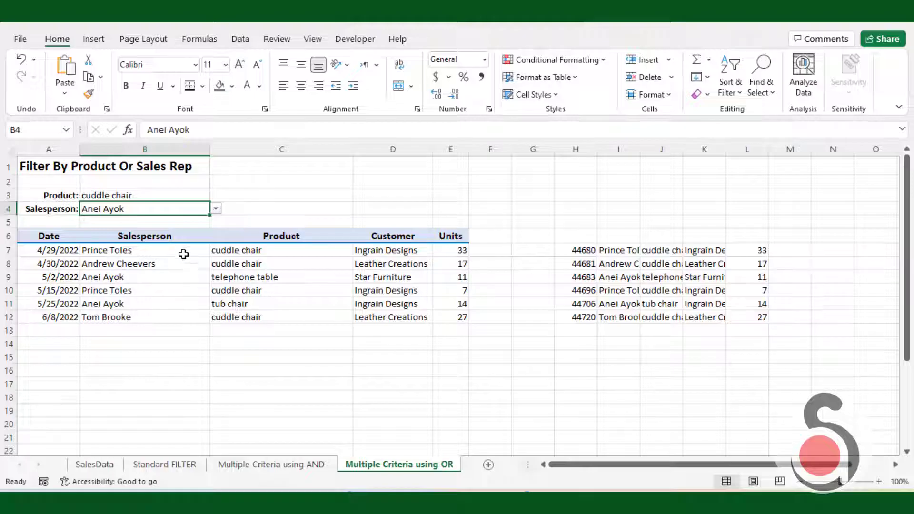
left_click(216, 208)
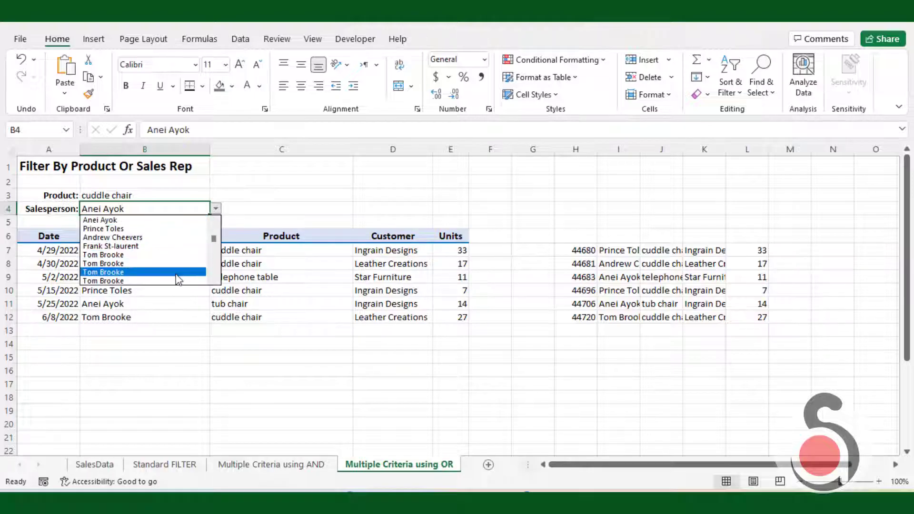
left_click(187, 229)
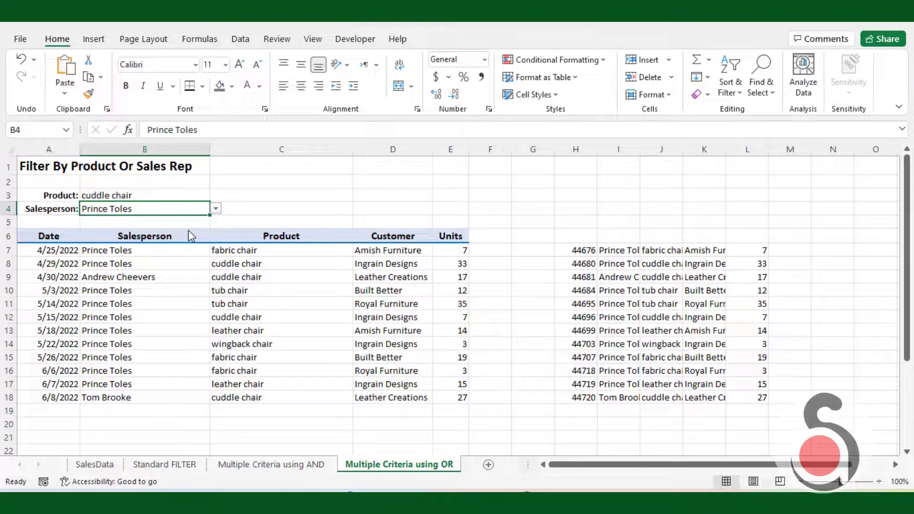
left_click(192, 196)
left_click(215, 195)
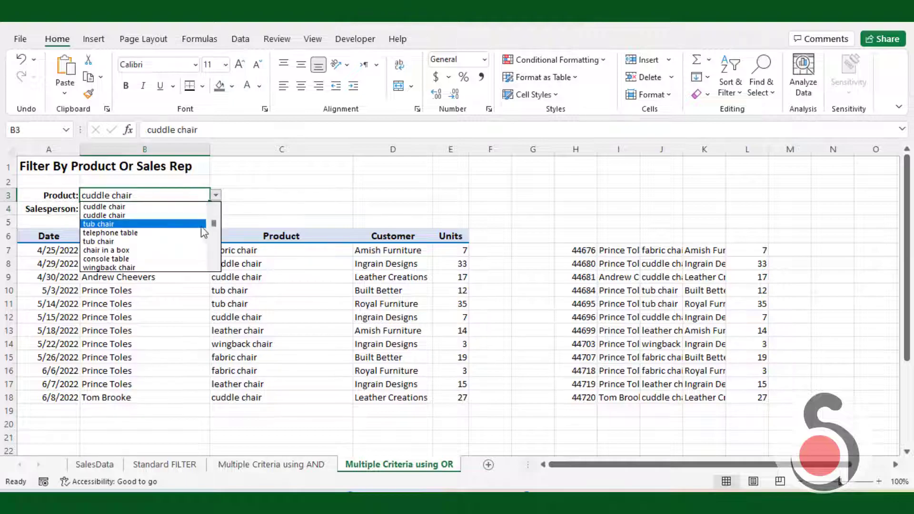